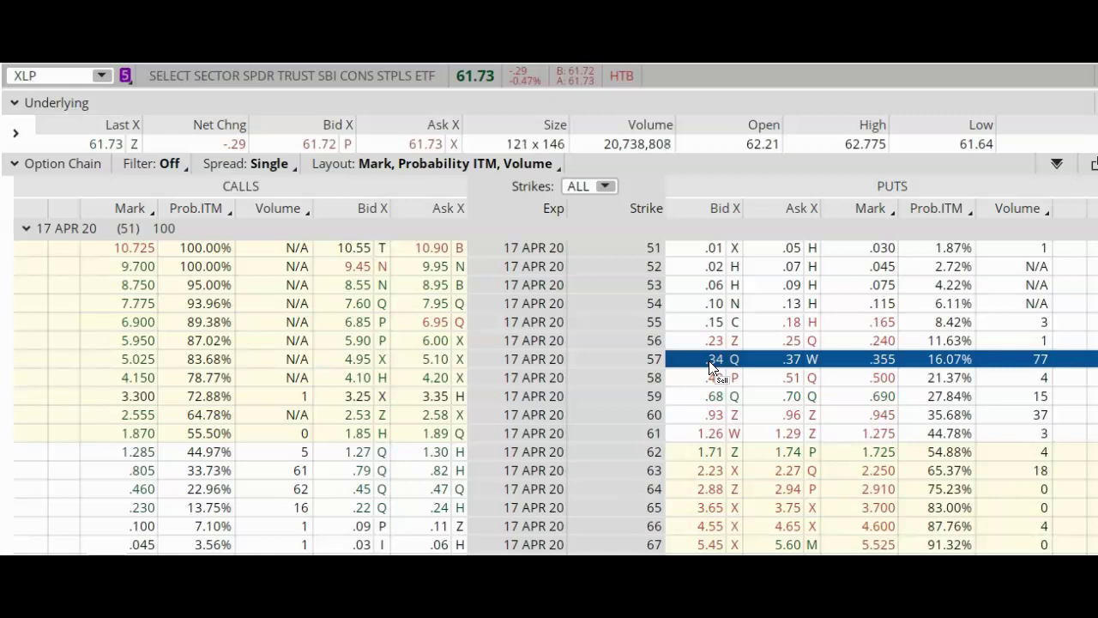
Bring up the XLP 1Y 1D chart showing the late-February drop below its trend lines.
{"action": "left_click", "coordinate": [795, 385]}
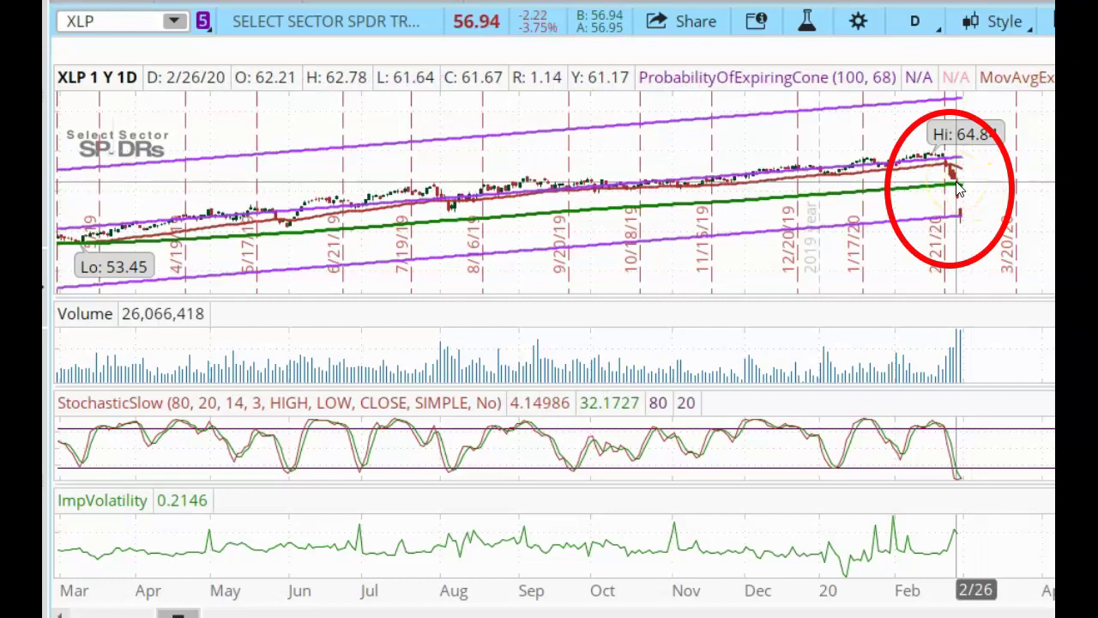
{"action": "mouse_move", "coordinate": [959, 189]}
{"action": "left_mouse_down"}
{"action": "mouse_move", "coordinate": [870, 177]}
{"action": "mouse_move", "coordinate": [936, 180]}
{"action": "mouse_move", "coordinate": [963, 196]}
{"action": "left_mouse_up"}
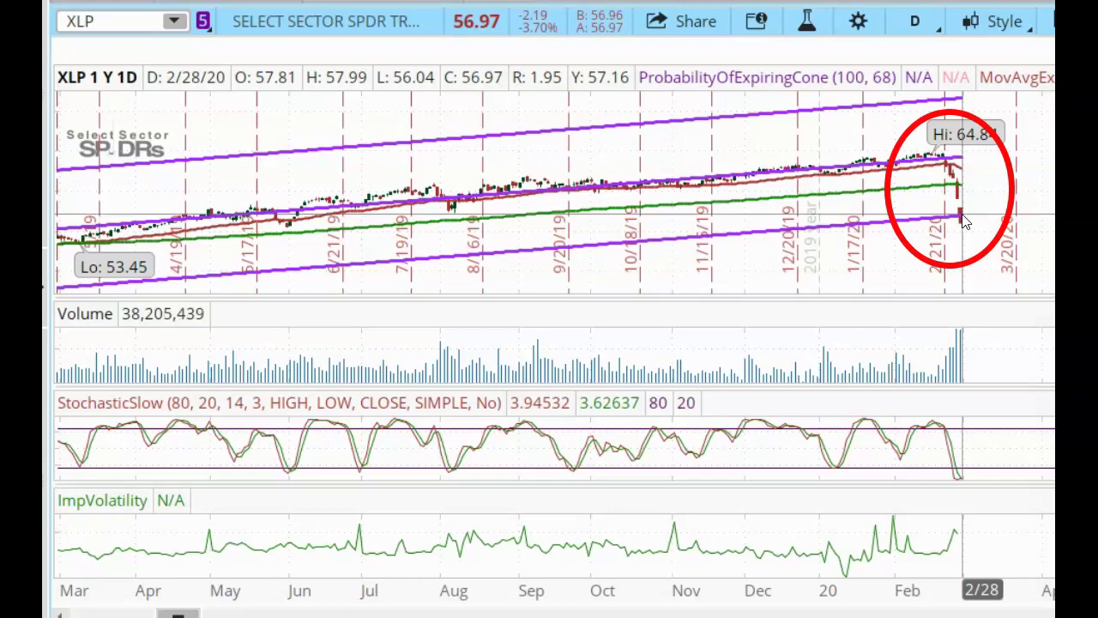
{"action": "left_click", "coordinate": [964, 187]}
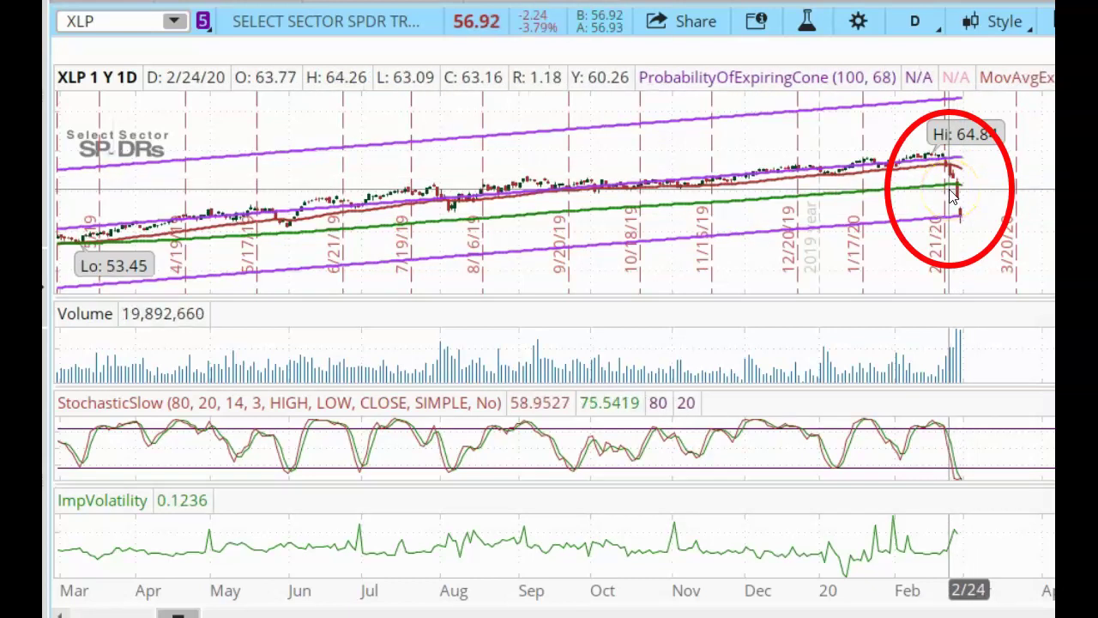
{"action": "left_click", "coordinate": [962, 185]}
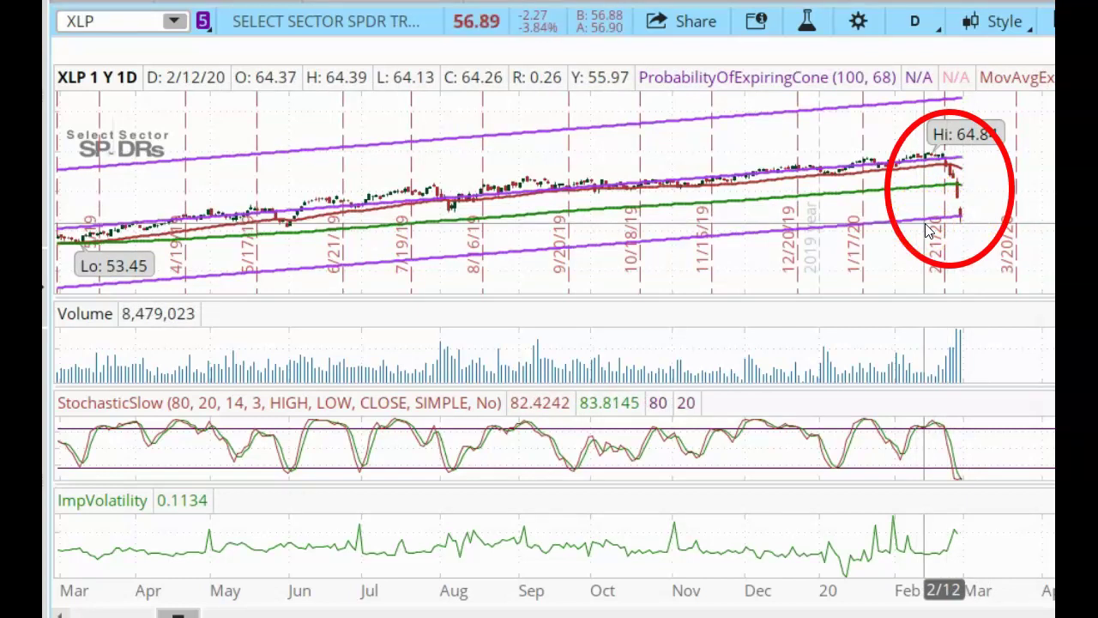
{"action": "left_click", "coordinate": [963, 227]}
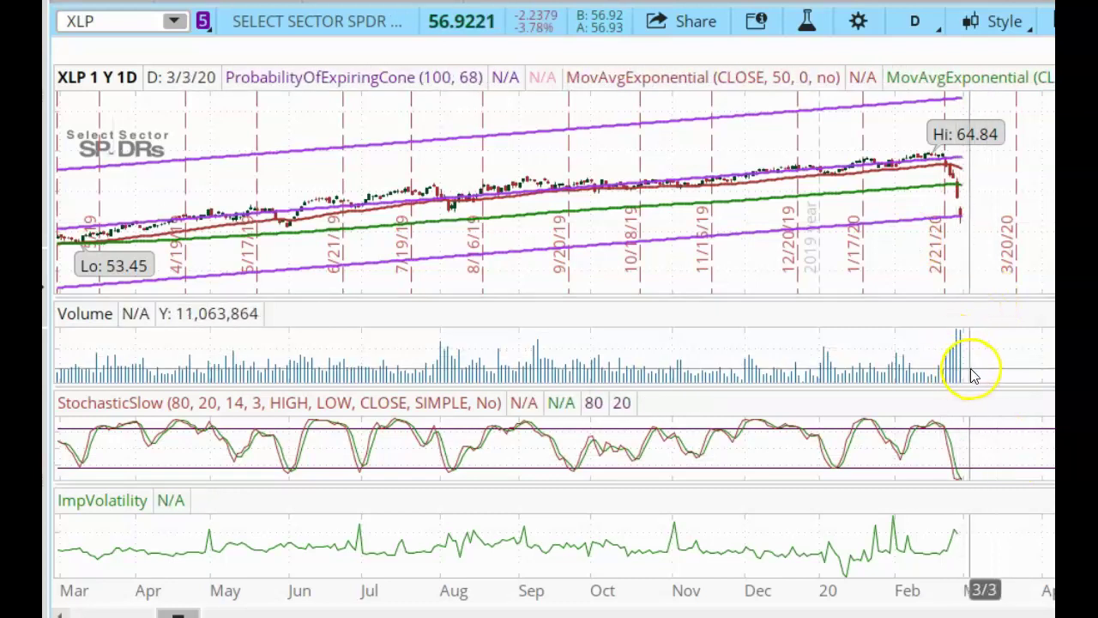
Check crosshair readouts for the latest XLP bars, including 2/27, with price back at 62.44.
{"action": "left_click", "coordinate": [961, 339]}
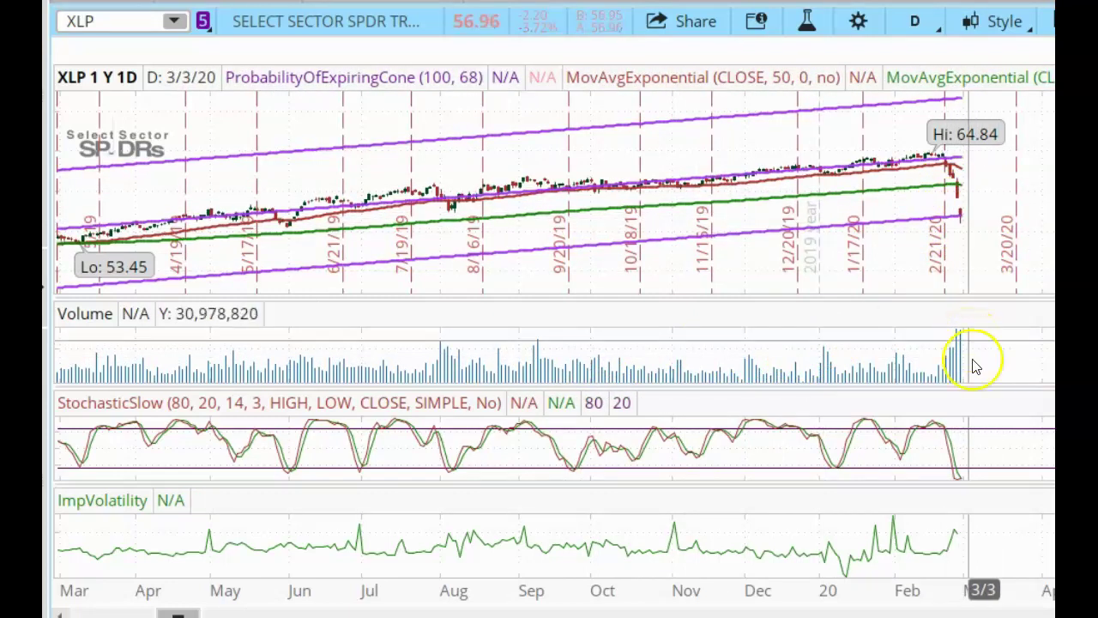
{"action": "left_click", "coordinate": [970, 534]}
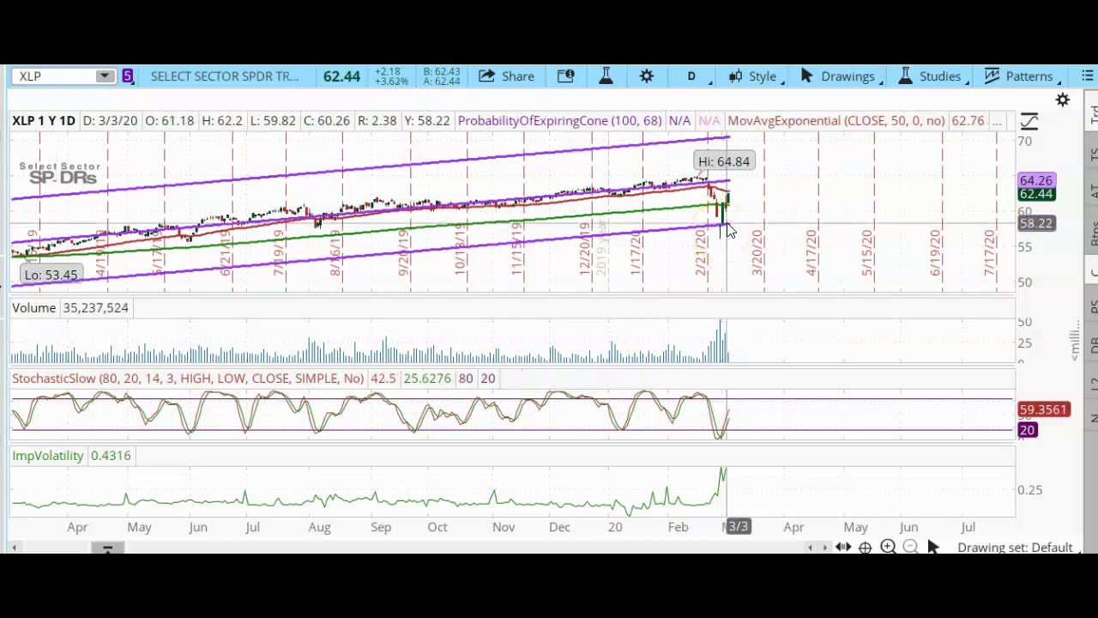
Read the 3/4 and 3/3 bar values on the XLP daily chart.
{"action": "left_click", "coordinate": [726, 202]}
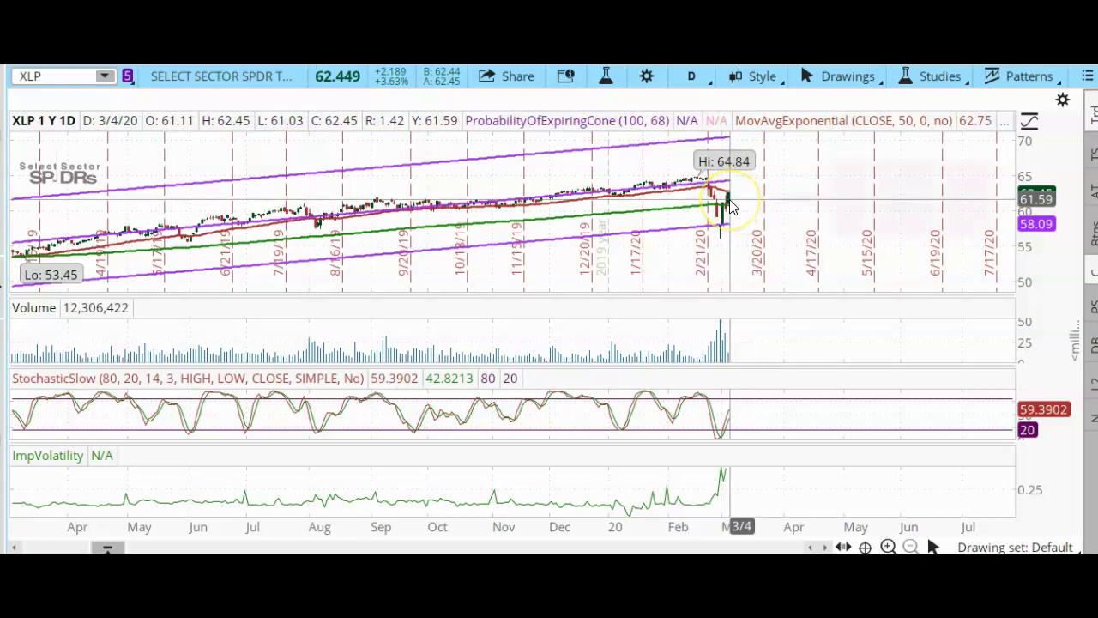
{"action": "left_click", "coordinate": [727, 204]}
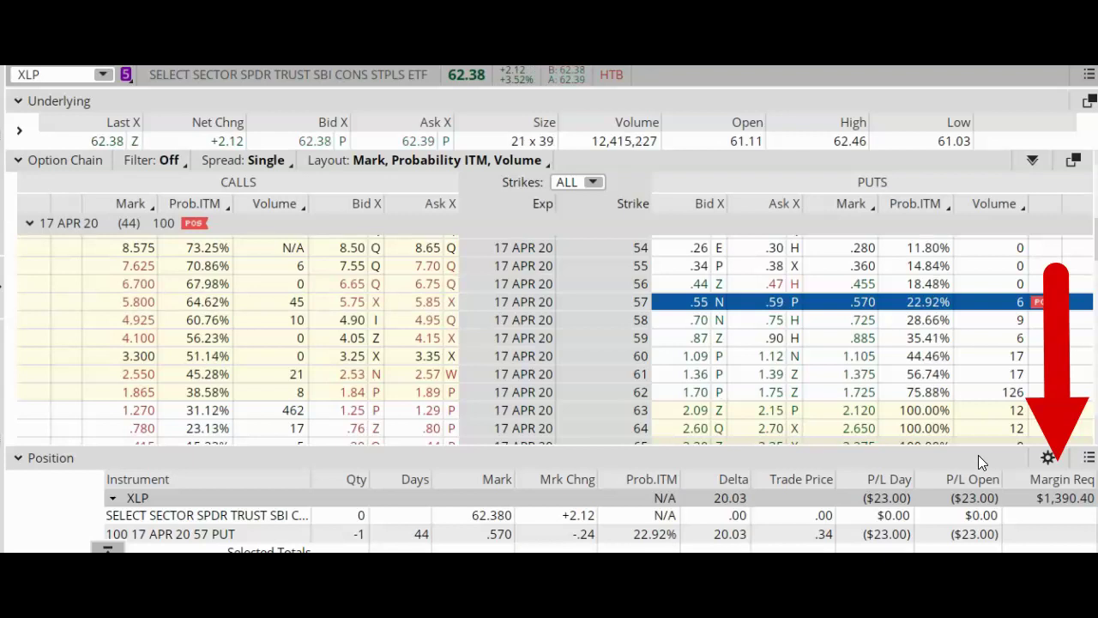
View the XLP daily chart through 3/16, showing the plunge to a 50.78 low.
{"action": "left_click", "coordinate": [993, 460]}
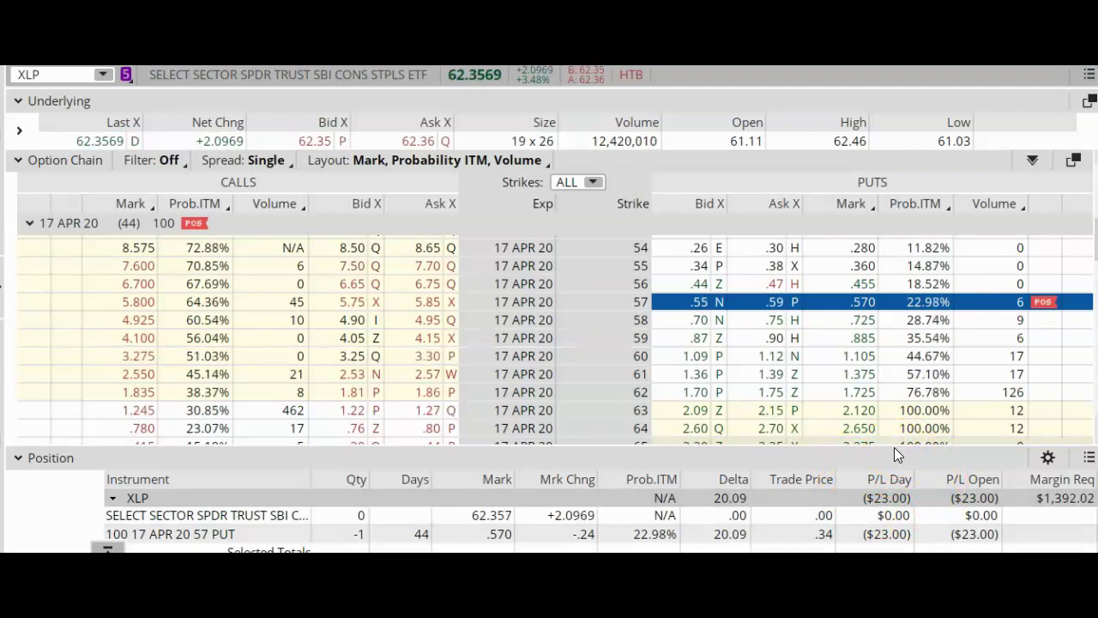
{"action": "left_click", "coordinate": [880, 463]}
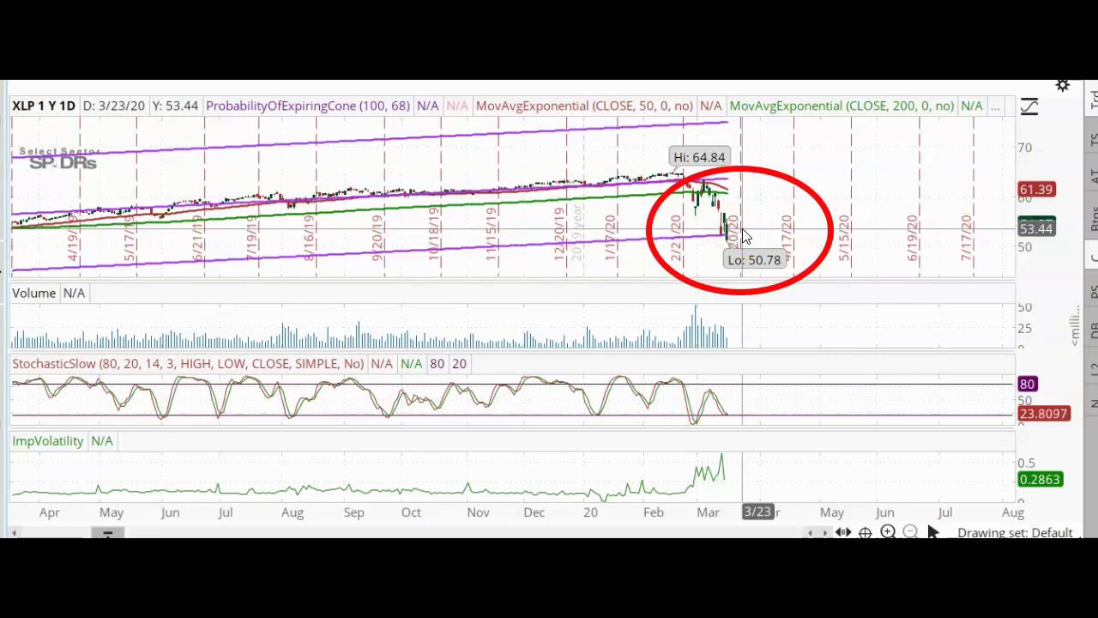
Check the short April 57 put's ($491.00) open loss at a 5.250 mark.
{"action": "left_click", "coordinate": [747, 242]}
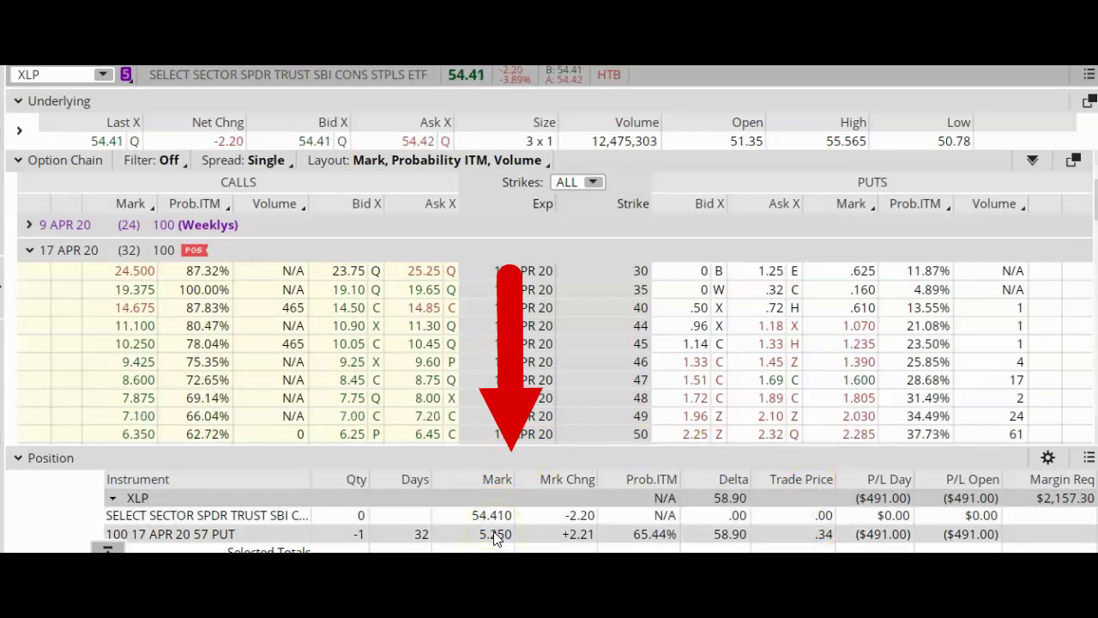
Review the XLP chart's volume, stochastic and implied volatility studies and highlight the short 57 put rows.
{"action": "left_click", "coordinate": [525, 515]}
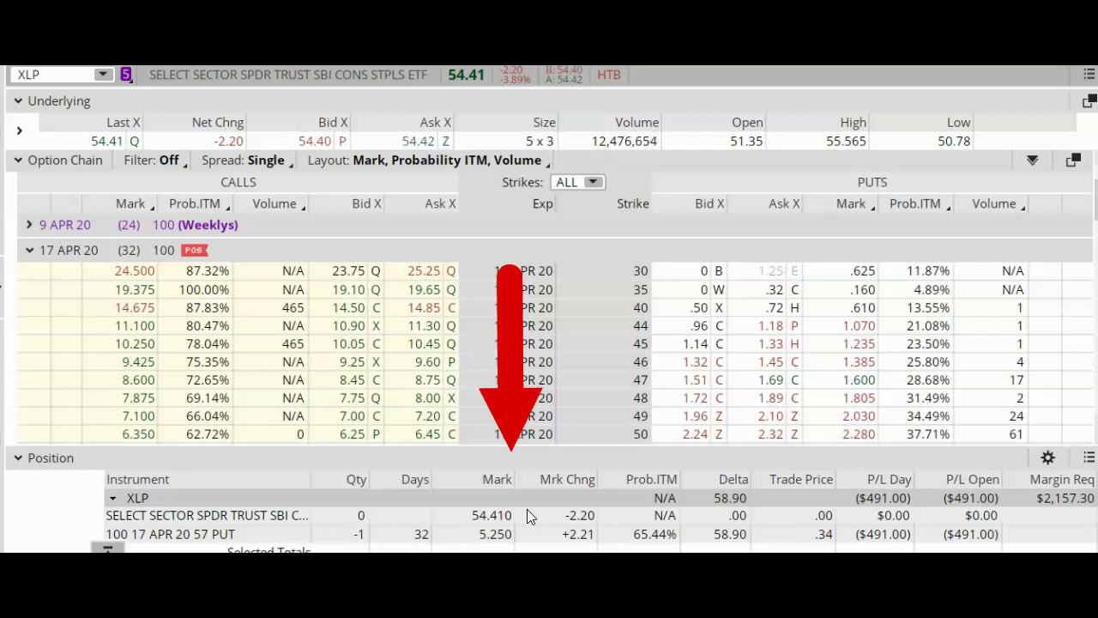
{"action": "mouse_move", "coordinate": [526, 498]}
{"action": "left_mouse_down"}
{"action": "mouse_move", "coordinate": [498, 520]}
{"action": "mouse_move", "coordinate": [506, 541]}
{"action": "left_mouse_up"}
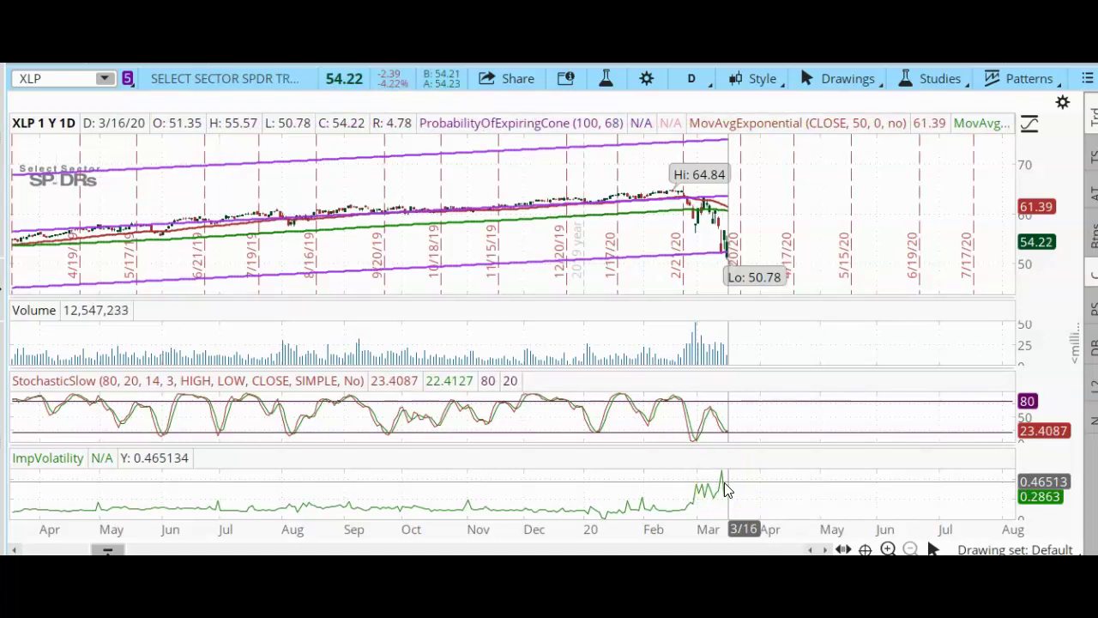
Inspect the 3/17 bar, then review the 57 put's ($798.50) open loss at an 8.325 mark.
{"action": "left_click", "coordinate": [730, 495]}
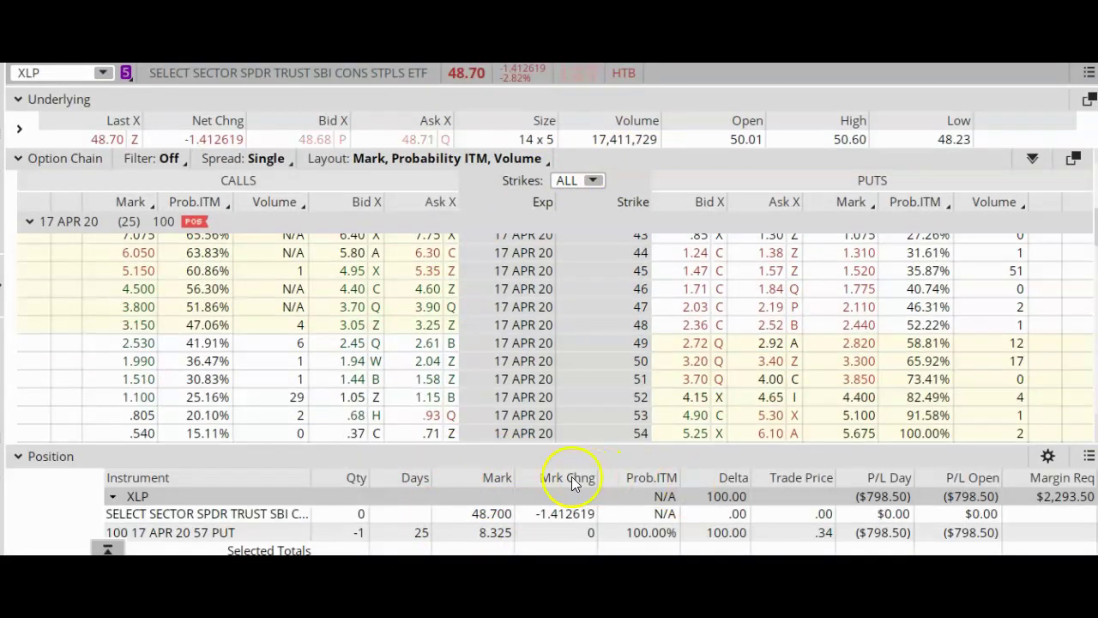
Center the April chain on the held 57 put, showing strikes 53 through 64.
{"action": "left_click", "coordinate": [624, 530]}
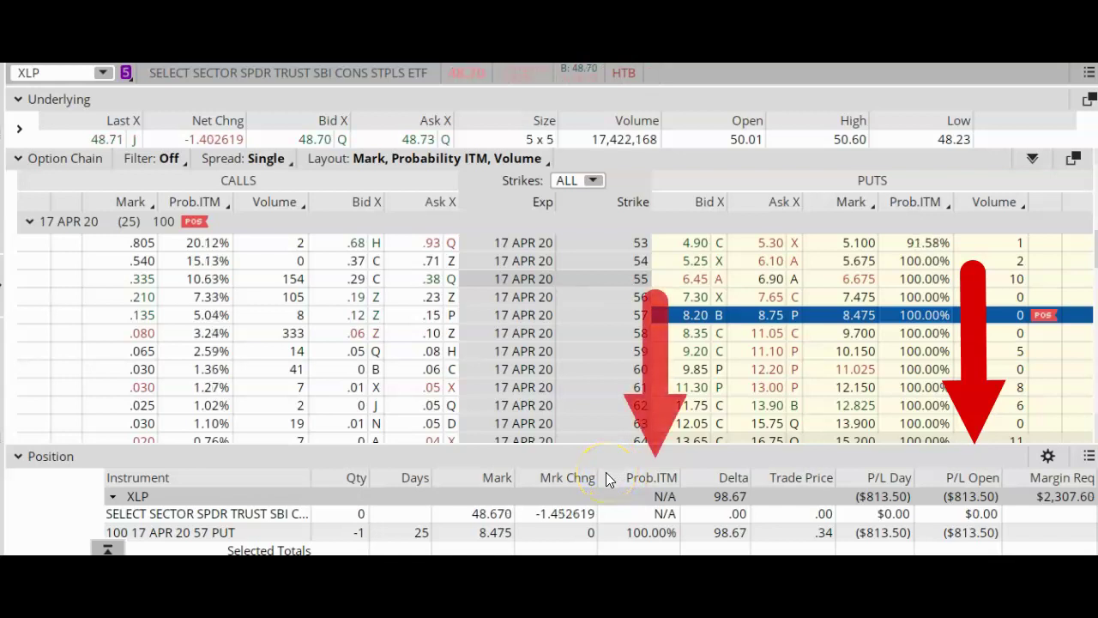
{"action": "left_click", "coordinate": [618, 539]}
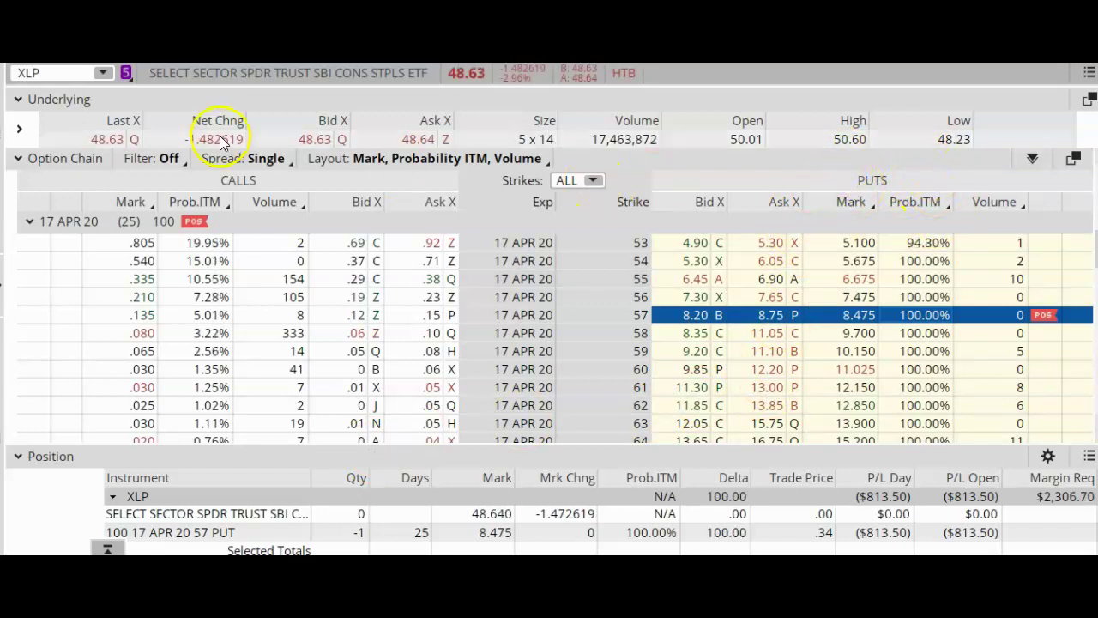
Change the chain layout to 'Intrinsic, Extrinsic, Probability ITM'.
{"action": "left_click", "coordinate": [471, 158]}
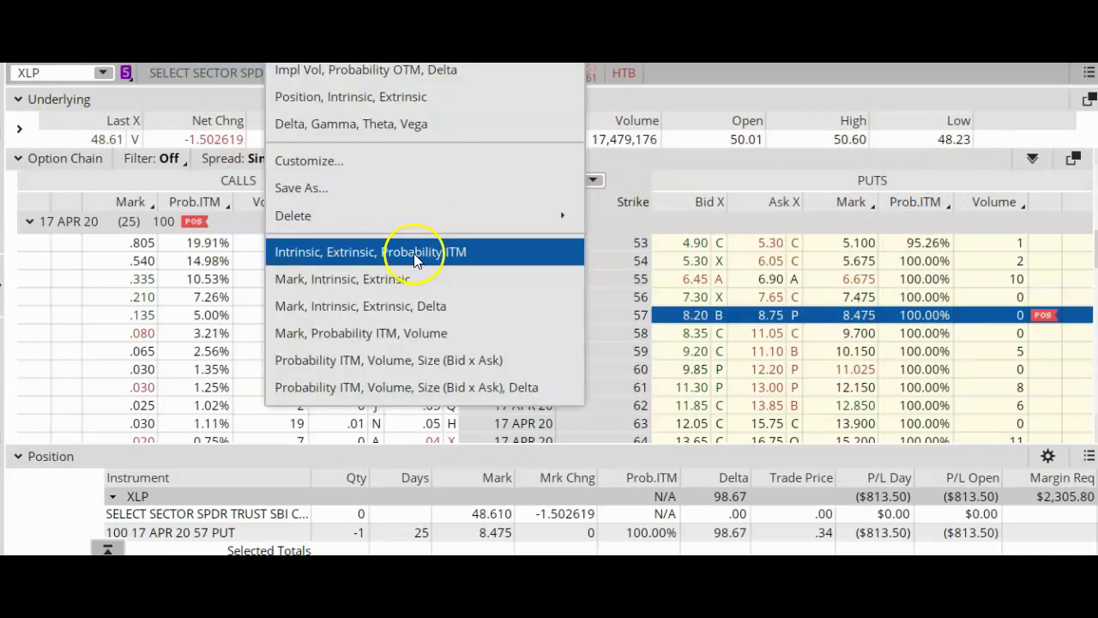
{"action": "left_click", "coordinate": [398, 260]}
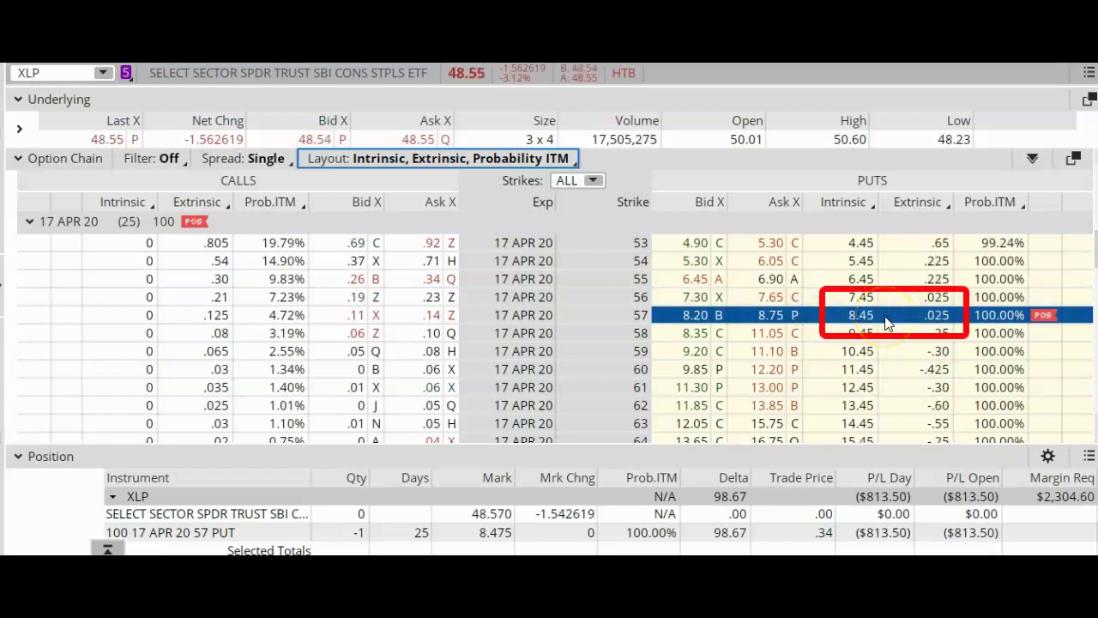
Note the April 57 put's small .025 extrinsic value in the chain.
{"action": "left_click", "coordinate": [874, 318]}
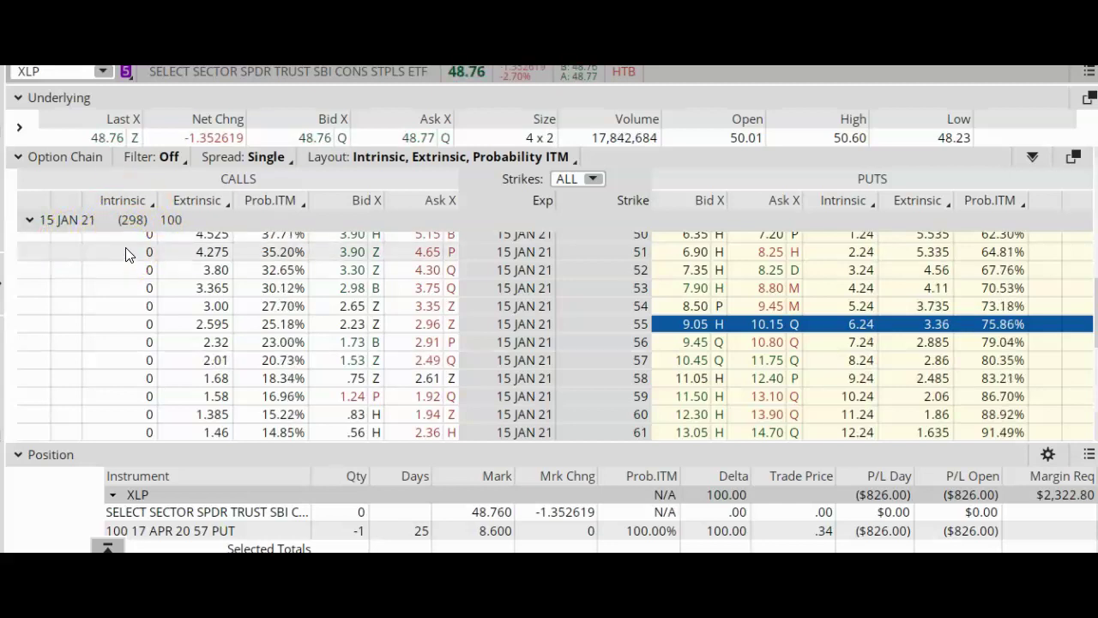
{"action": "left_click", "coordinate": [146, 240]}
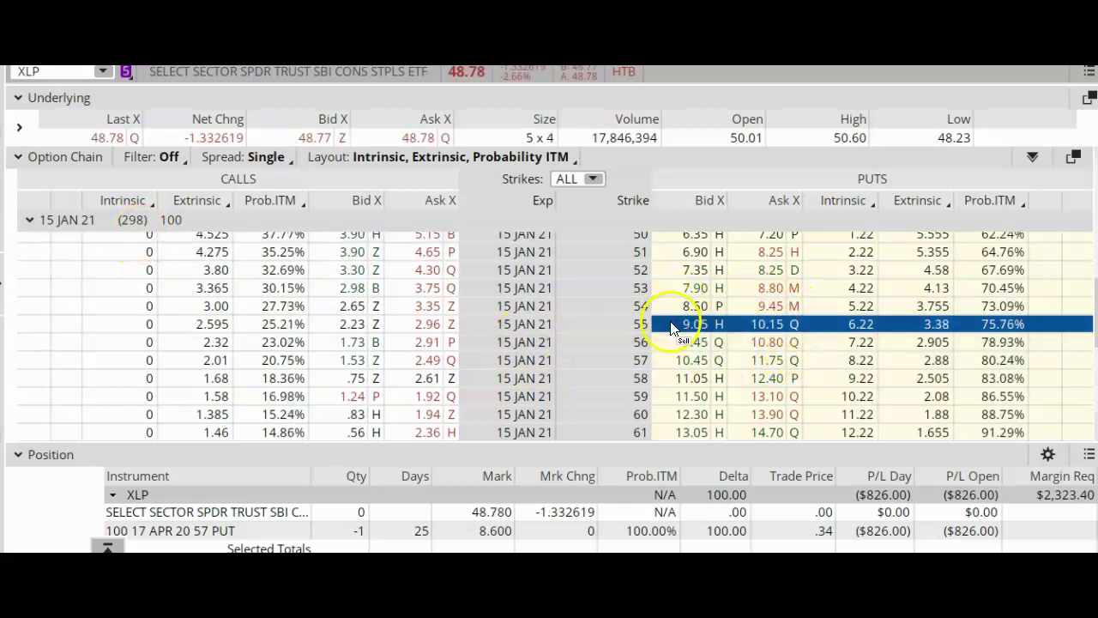
{"action": "left_click", "coordinate": [610, 330]}
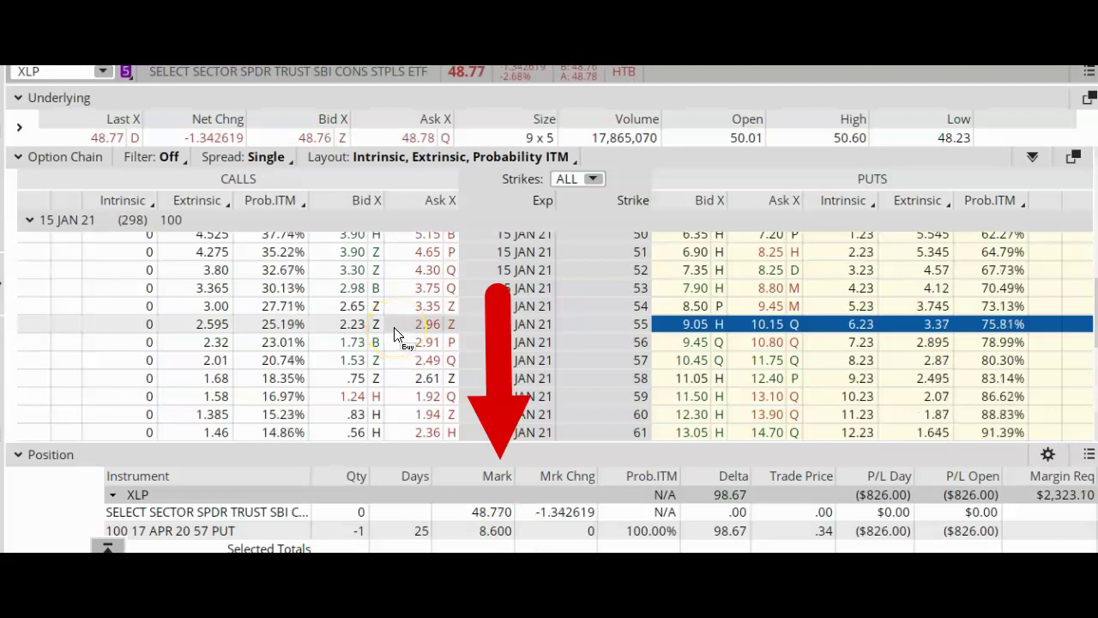
{"action": "left_click", "coordinate": [256, 532]}
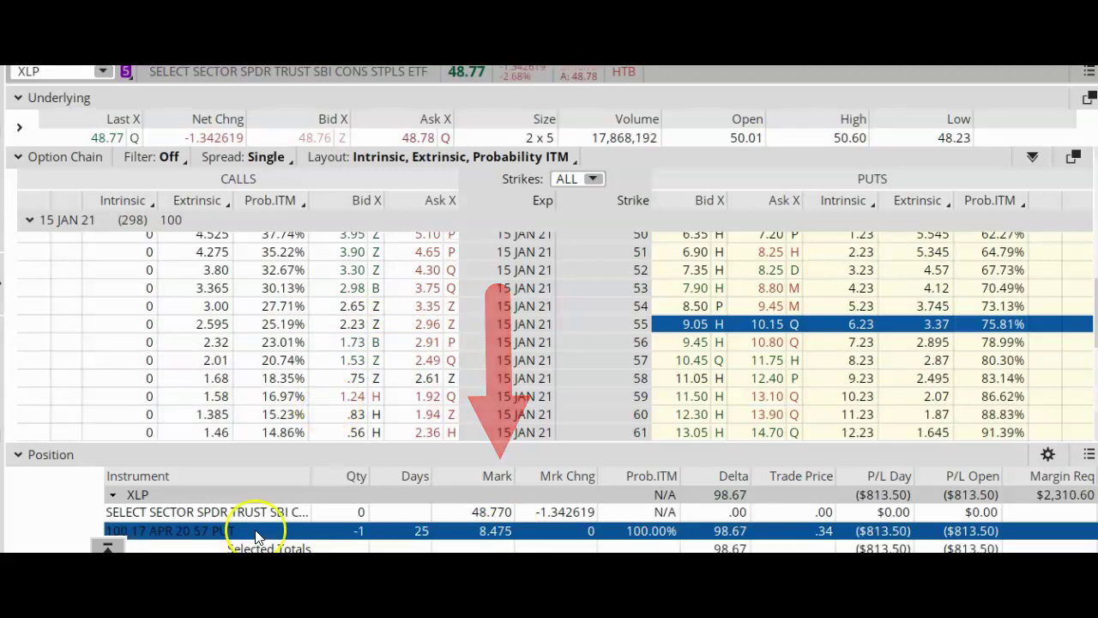
Start a roll order for the short April 57 put position.
{"action": "right_click", "coordinate": [256, 532]}
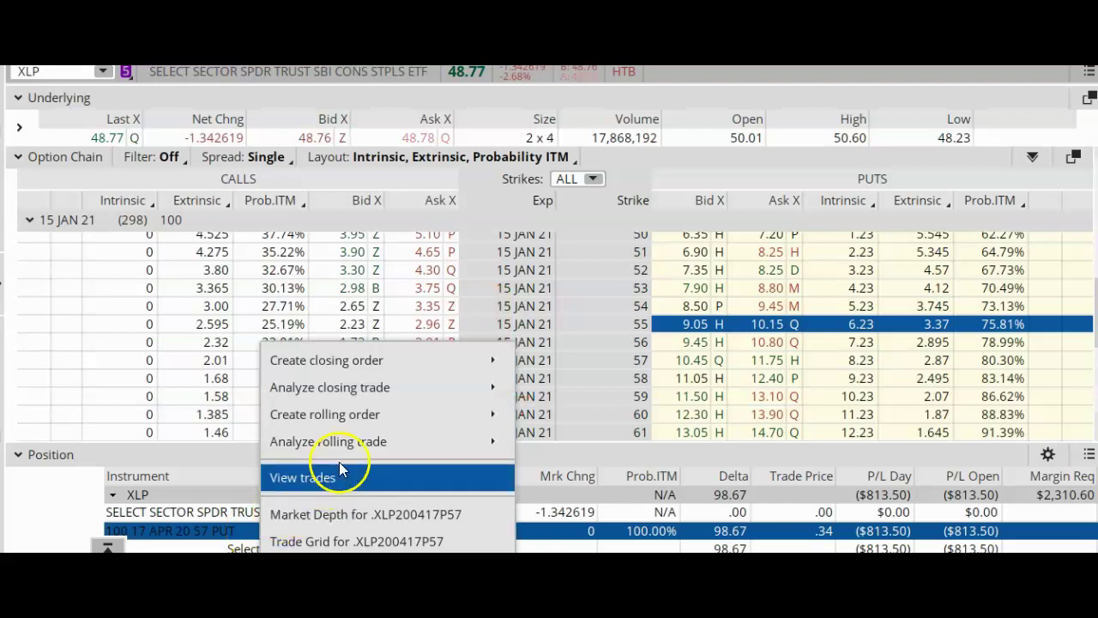
{"action": "mouse_move", "coordinate": [350, 419]}
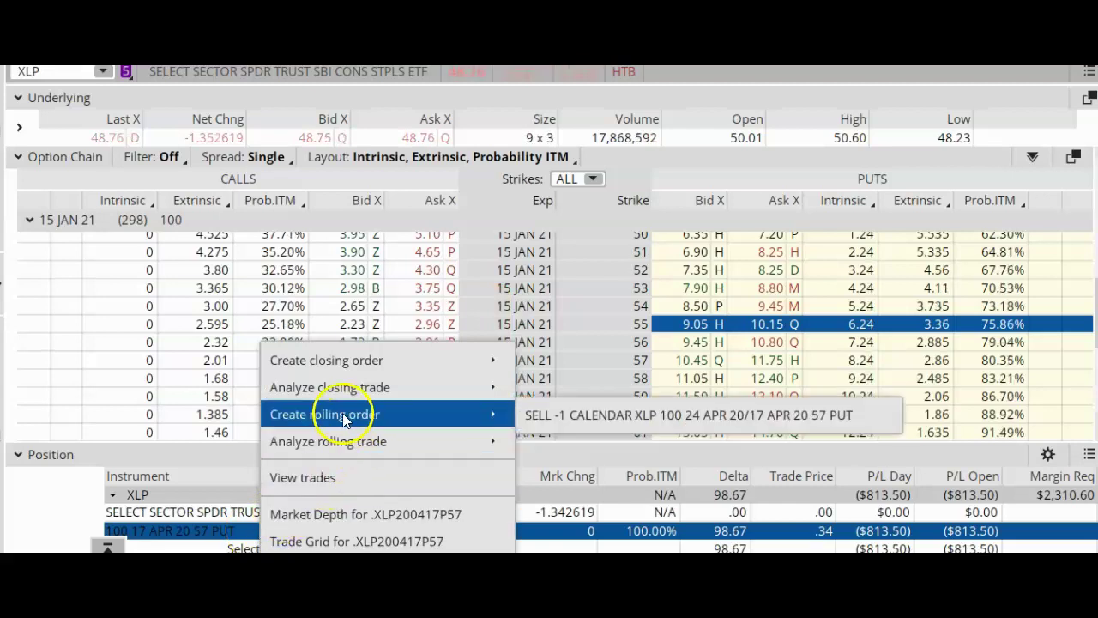
{"action": "left_click", "coordinate": [560, 414]}
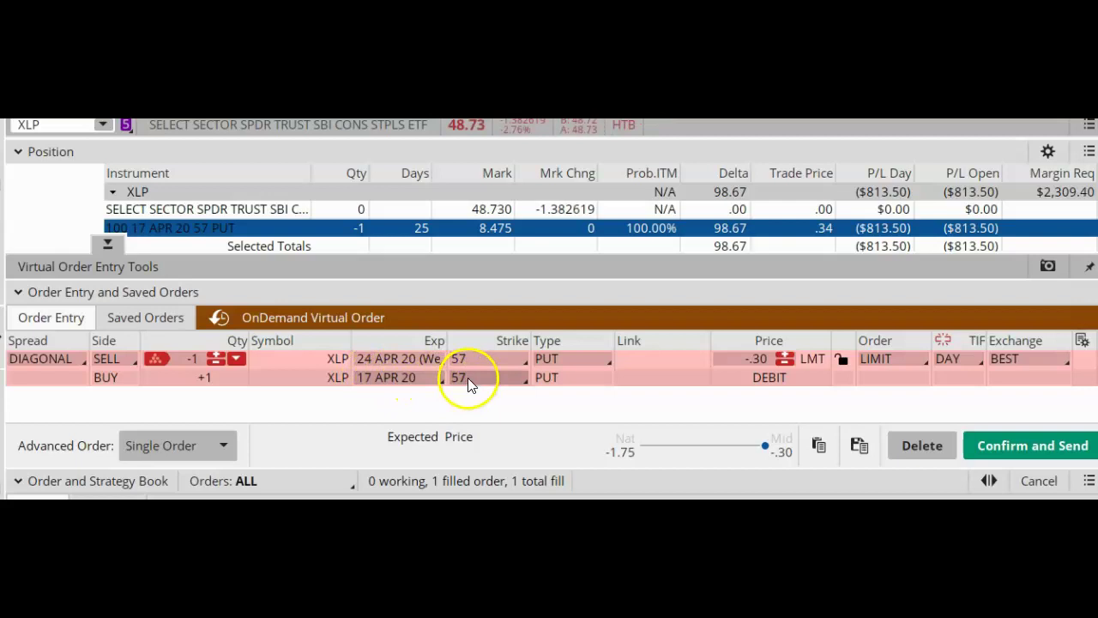
Set the sold put leg to the 15 JAN 21 expiration and the 55 strike.
{"action": "left_click", "coordinate": [412, 358]}
{"action": "scroll", "coordinate": [404, 420], "scroll_direction": "down", "scroll_amount": 5}
{"action": "left_click", "coordinate": [394, 377]}
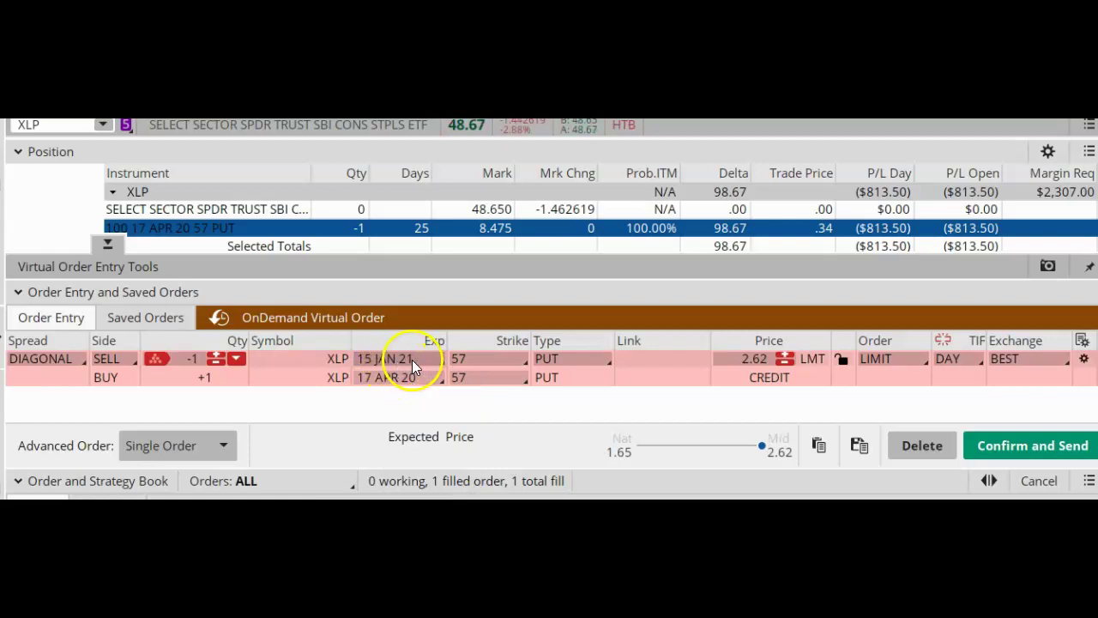
{"action": "left_click", "coordinate": [491, 361]}
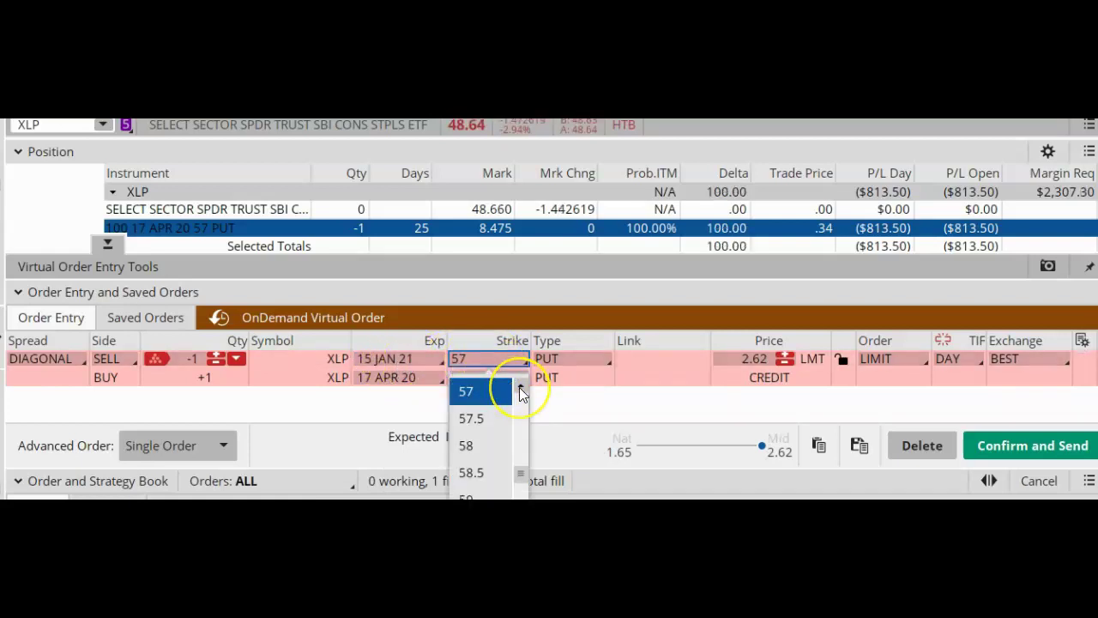
{"action": "scroll", "coordinate": [521, 392], "scroll_direction": "up", "scroll_amount": 4}
{"action": "left_click", "coordinate": [487, 393]}
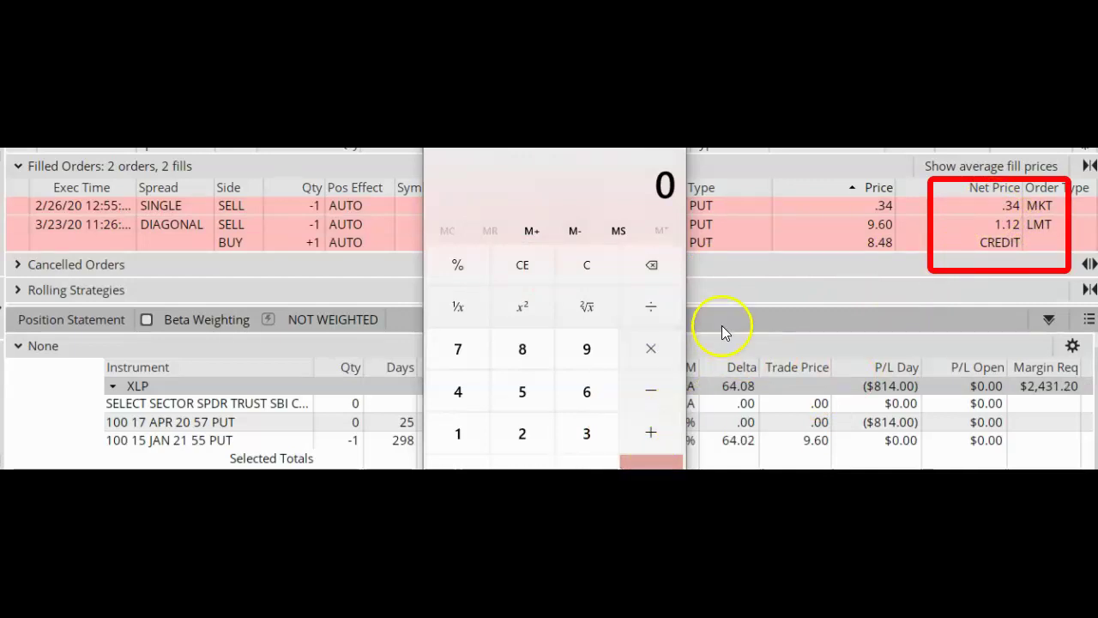
Add .34 + 1.12 in Calculator, then move it aside to uncover the filled orders.
{"action": "type", "text": ".34 "}
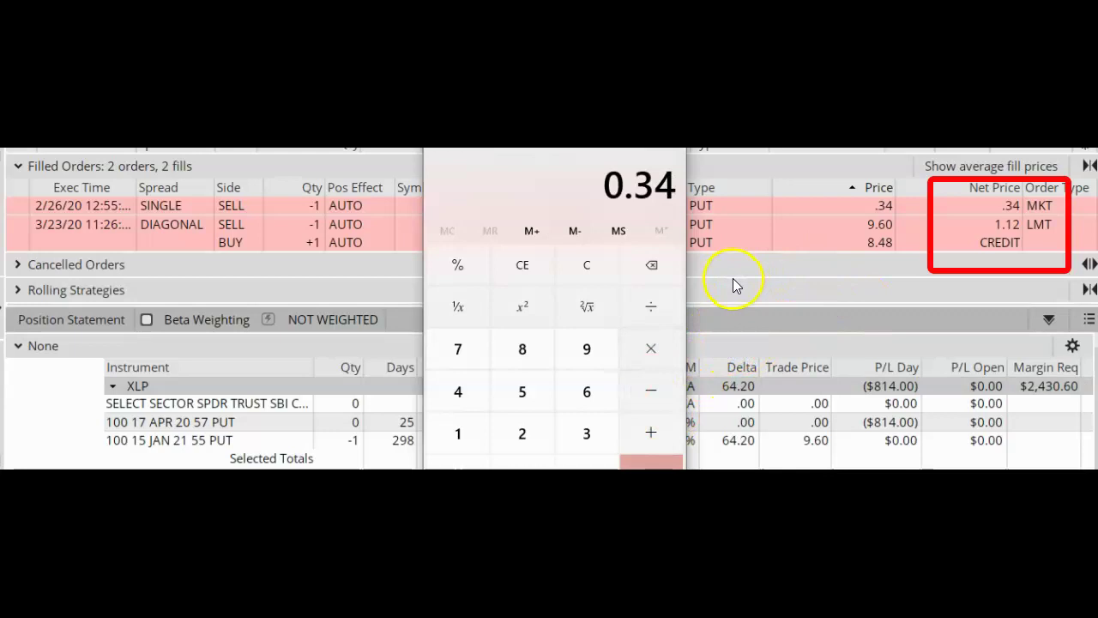
{"action": "type", "text": "+ 1.12 ="}
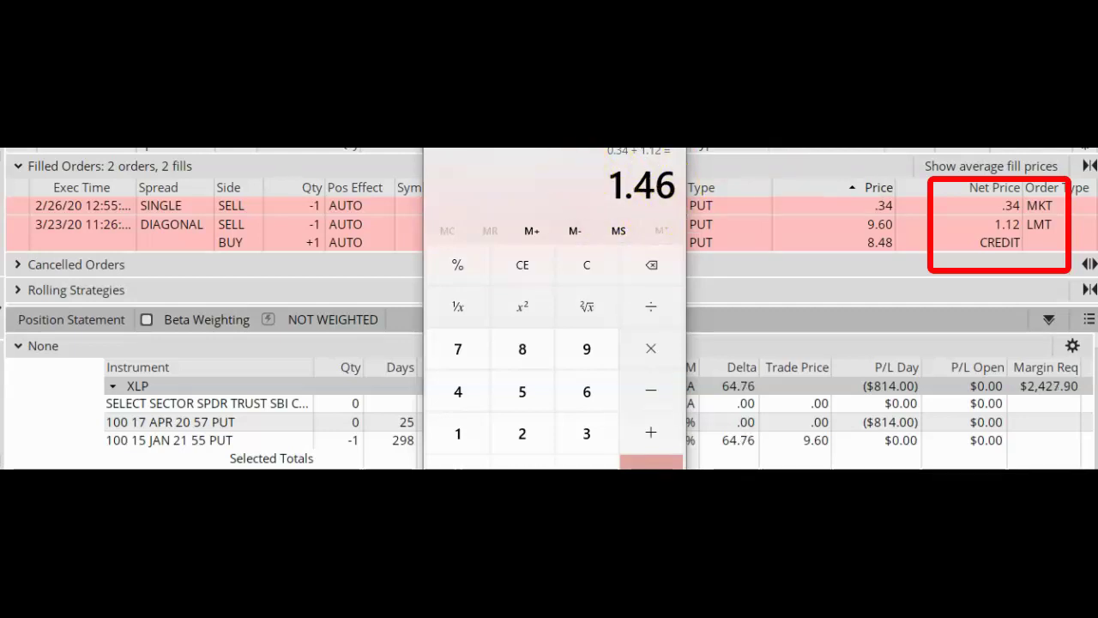
{"action": "left_click_drag", "start_coordinate": [547, 97], "coordinate": [719, 173]}
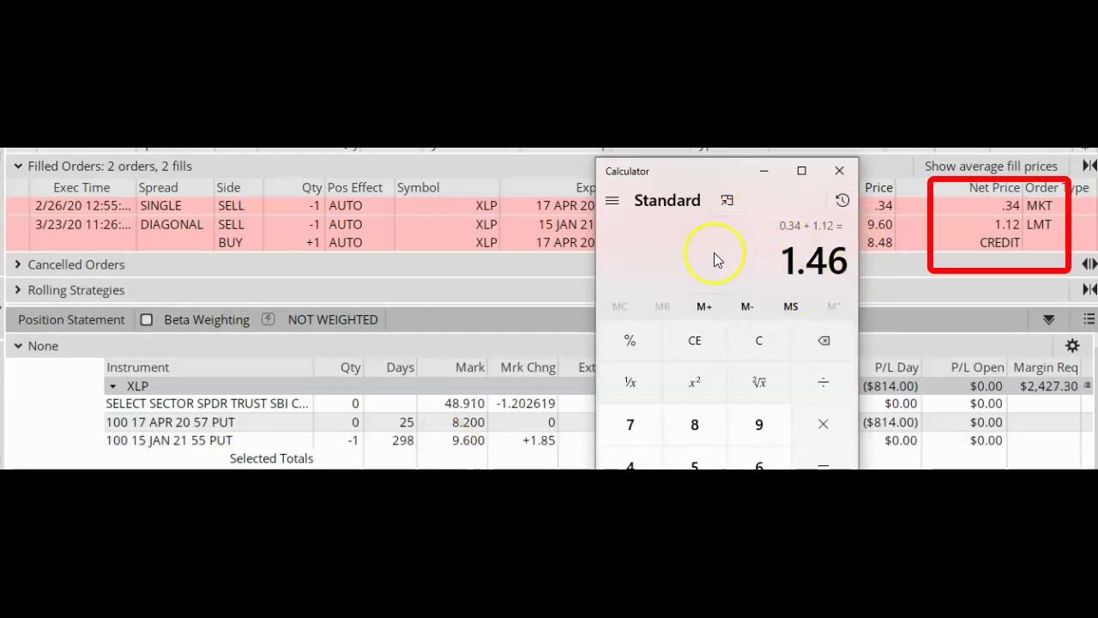
Put the calculator away and return to thinkorswim.
{"action": "left_click", "coordinate": [196, 447]}
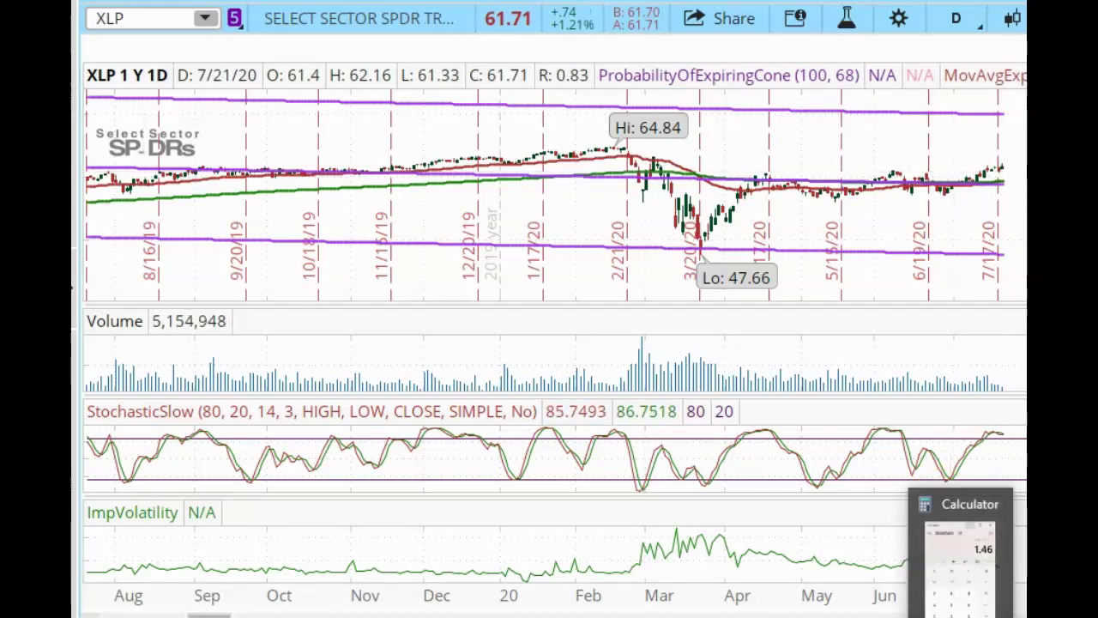
Restore the calculator and inspect XLP chart values around November and mid-December 2019.
{"action": "left_click", "coordinate": [961, 617]}
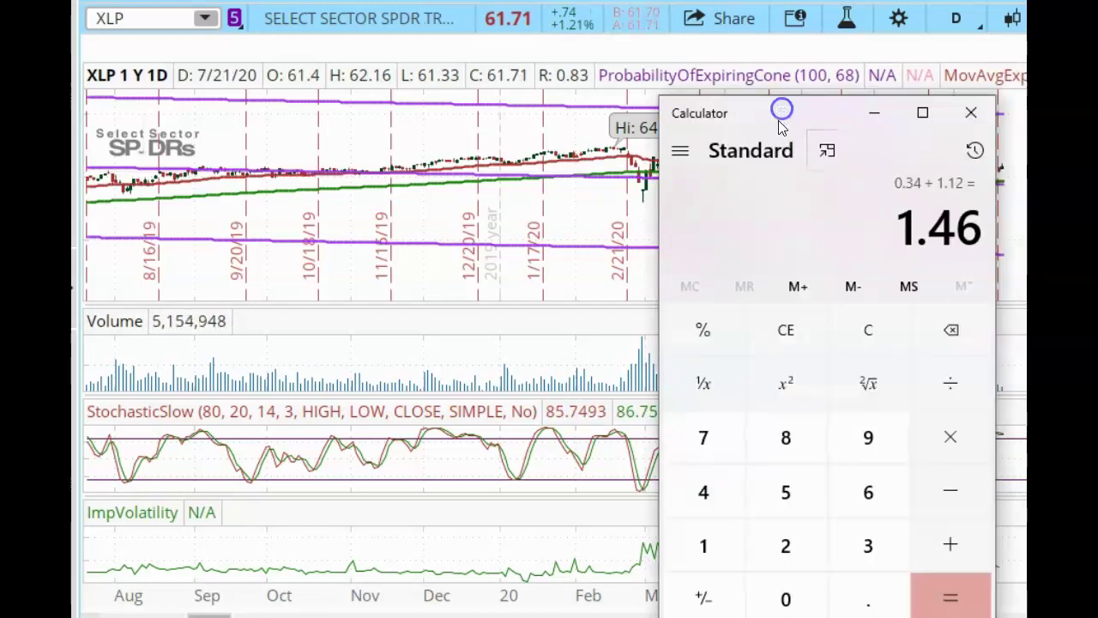
{"action": "left_click", "coordinate": [397, 101]}
{"action": "left_click", "coordinate": [464, 107]}
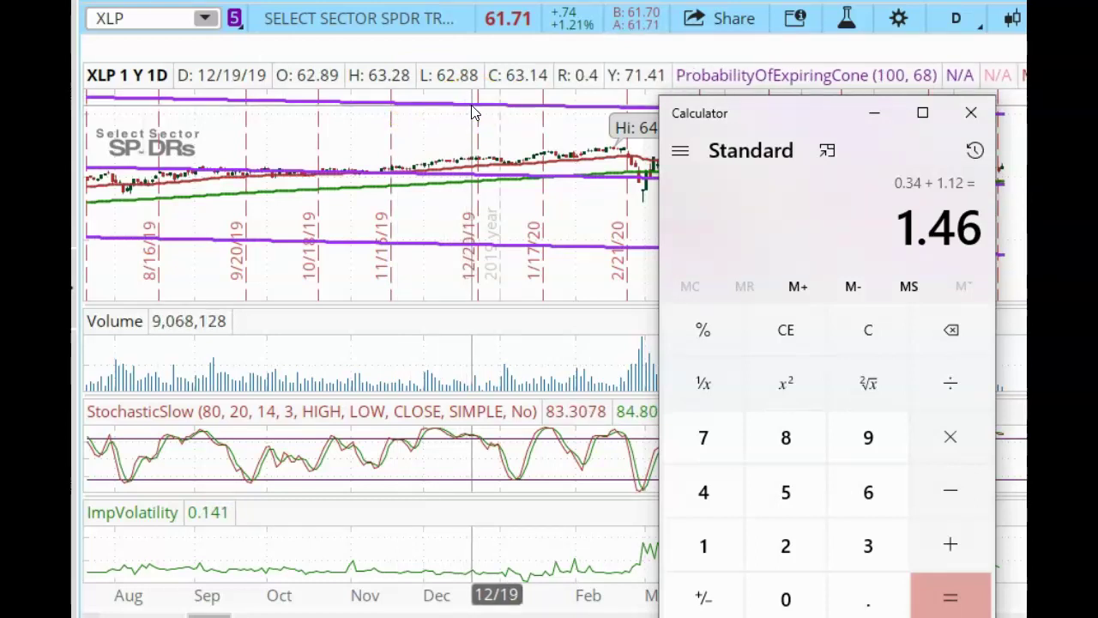
{"action": "left_click", "coordinate": [397, 111]}
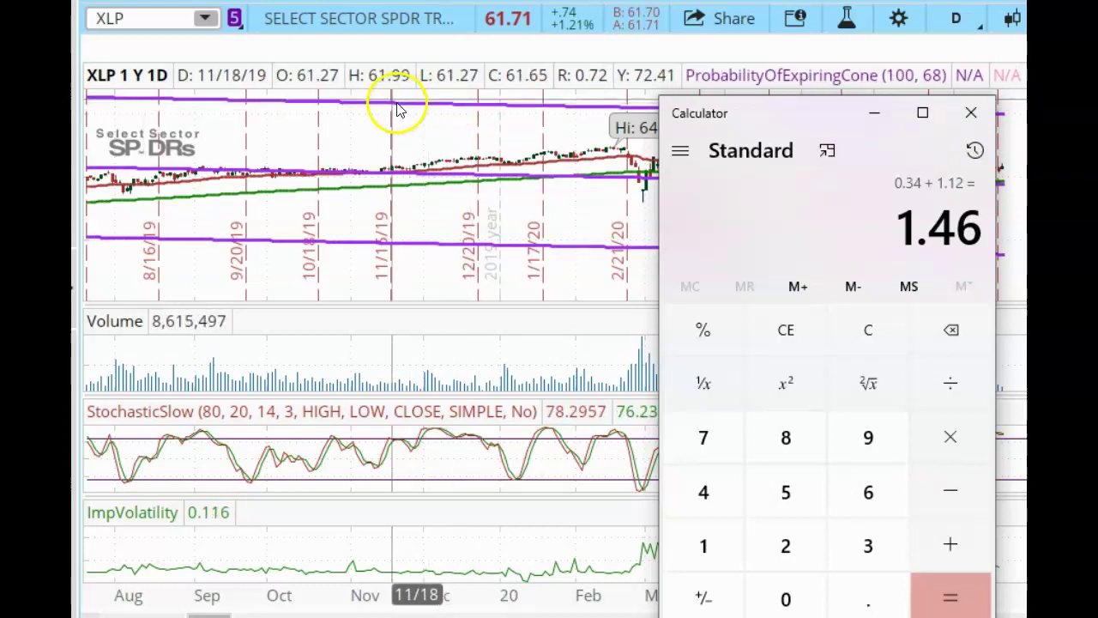
{"action": "left_click", "coordinate": [370, 115]}
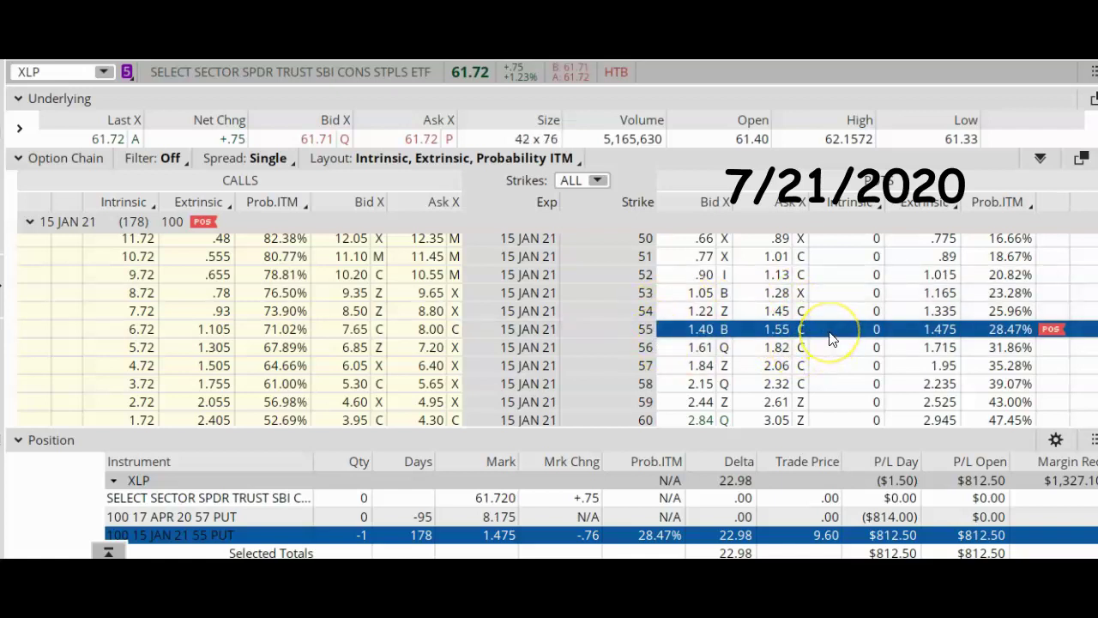
Review the short 55 put's quote and $812.50 open profit, then bring up the calculator's 1.46.
{"action": "left_click", "coordinate": [927, 334]}
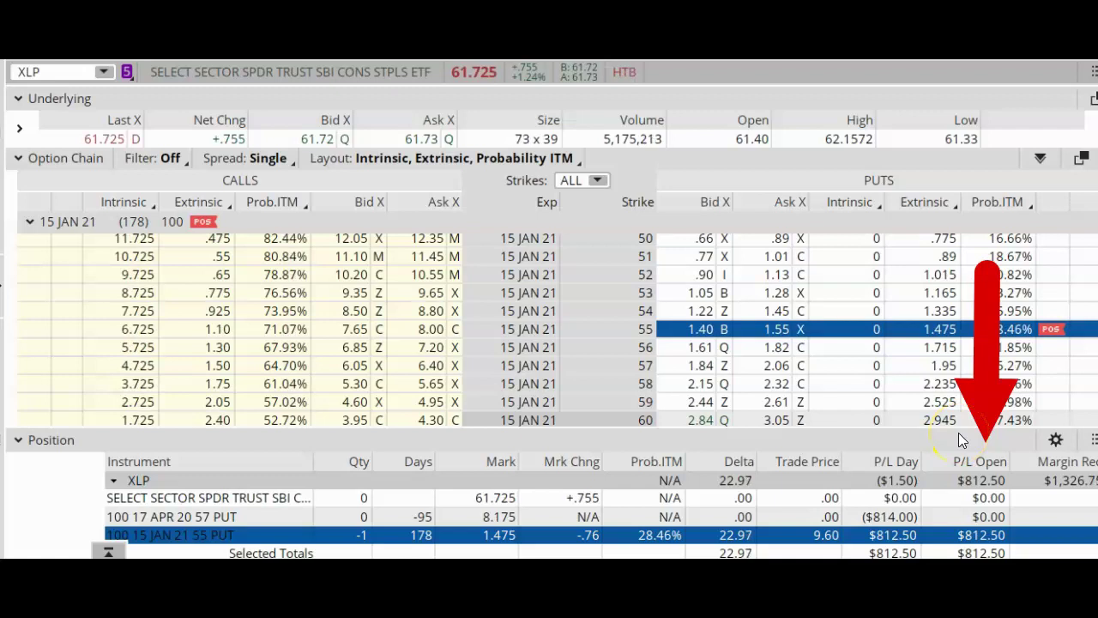
{"action": "left_click", "coordinate": [964, 463]}
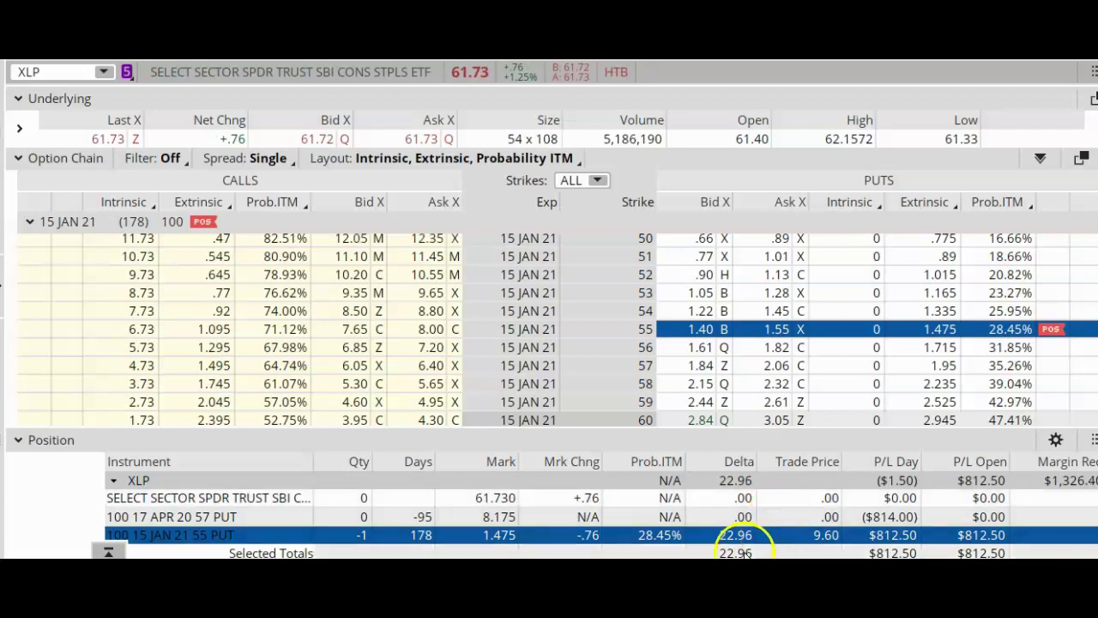
{"action": "key", "text": "alt+Tab"}
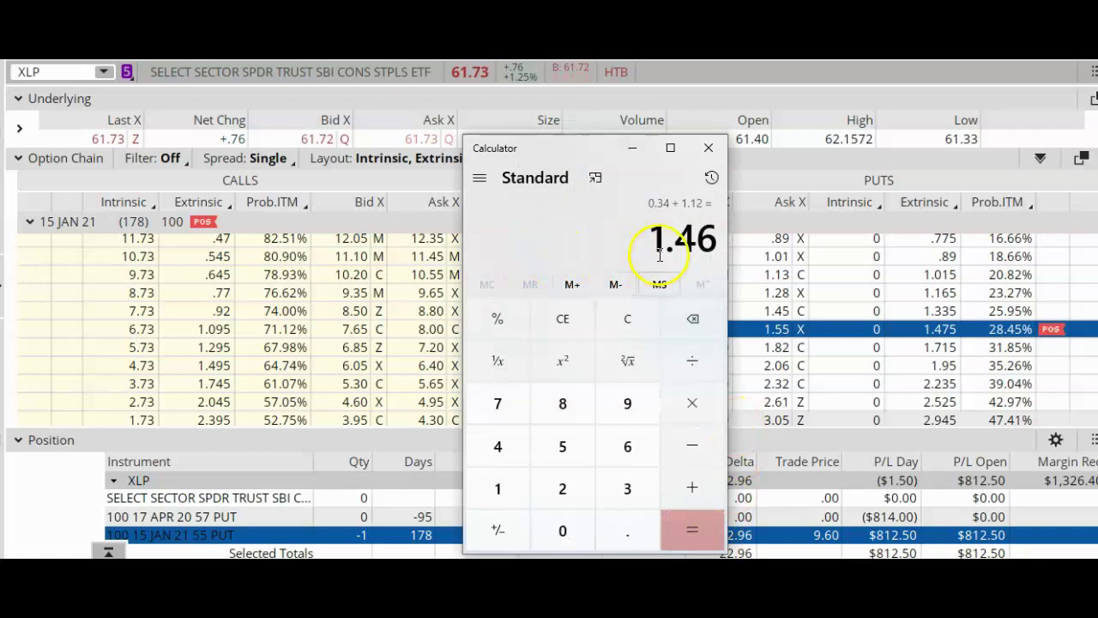
Compare the calculator's 1.46 total with the 55 put's 1.40 bid, then hide the calculator.
{"action": "left_click_drag", "start_coordinate": [574, 146], "coordinate": [468, 139]}
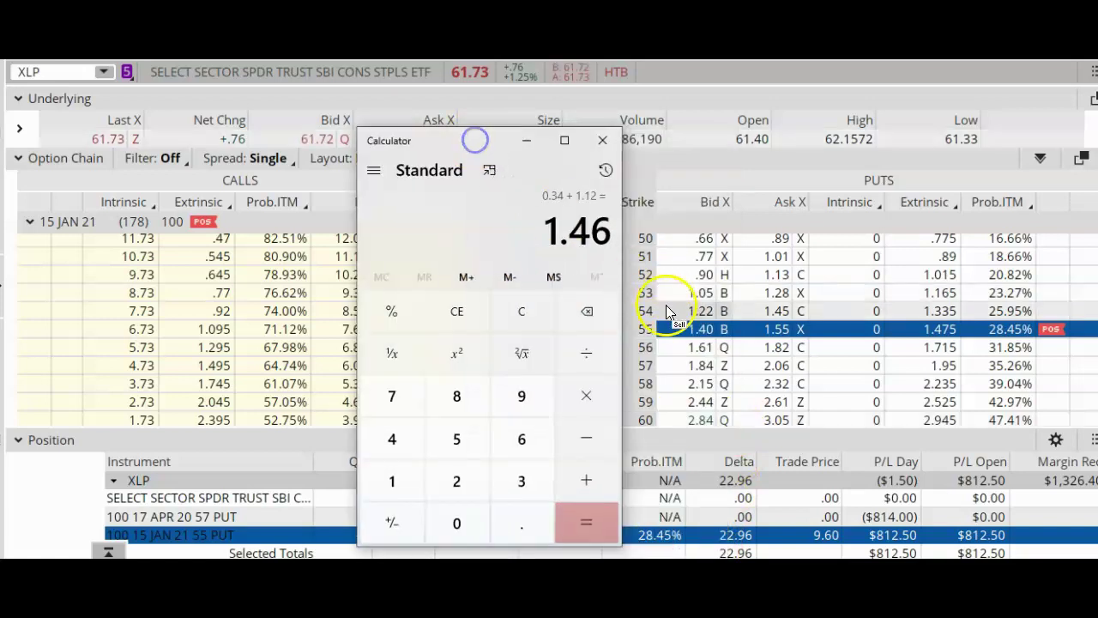
{"action": "left_click", "coordinate": [702, 335]}
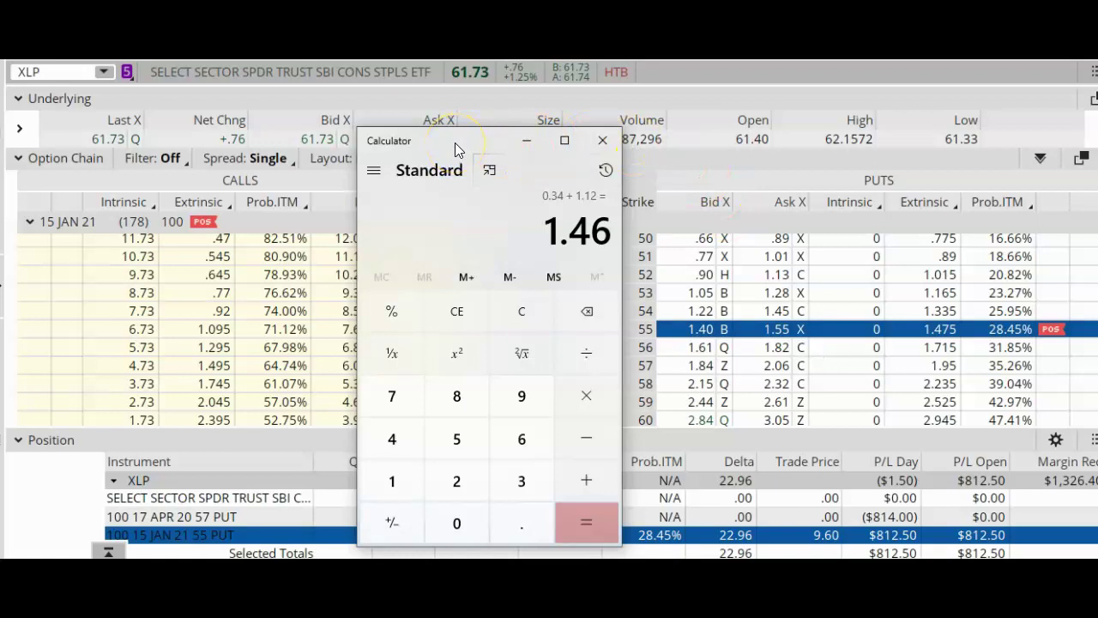
{"action": "left_click", "coordinate": [527, 141]}
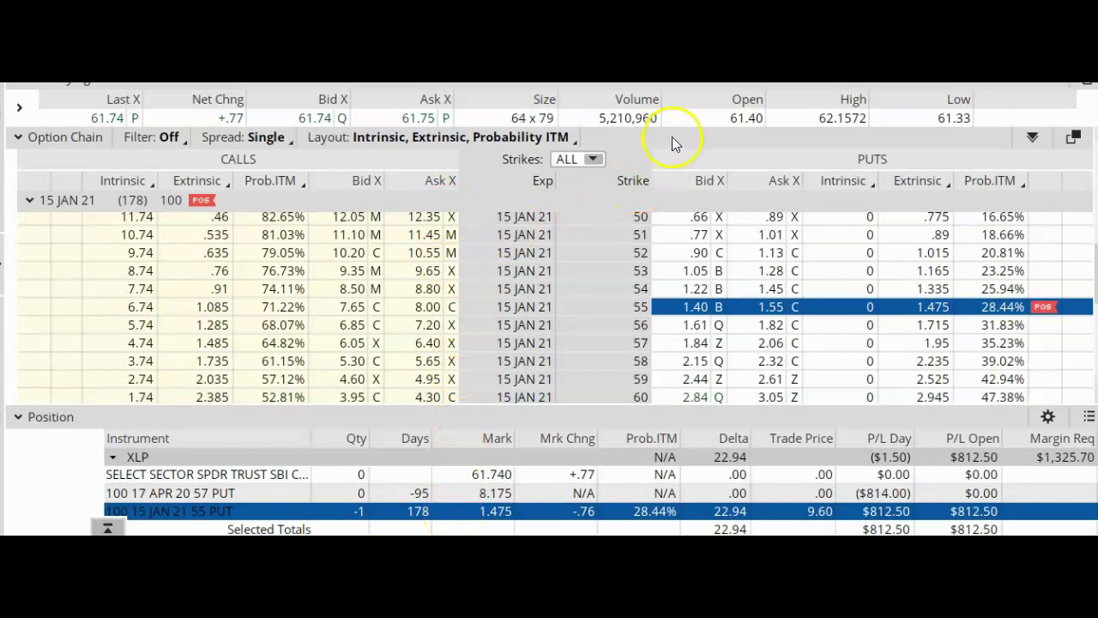
{"action": "left_click", "coordinate": [728, 588]}
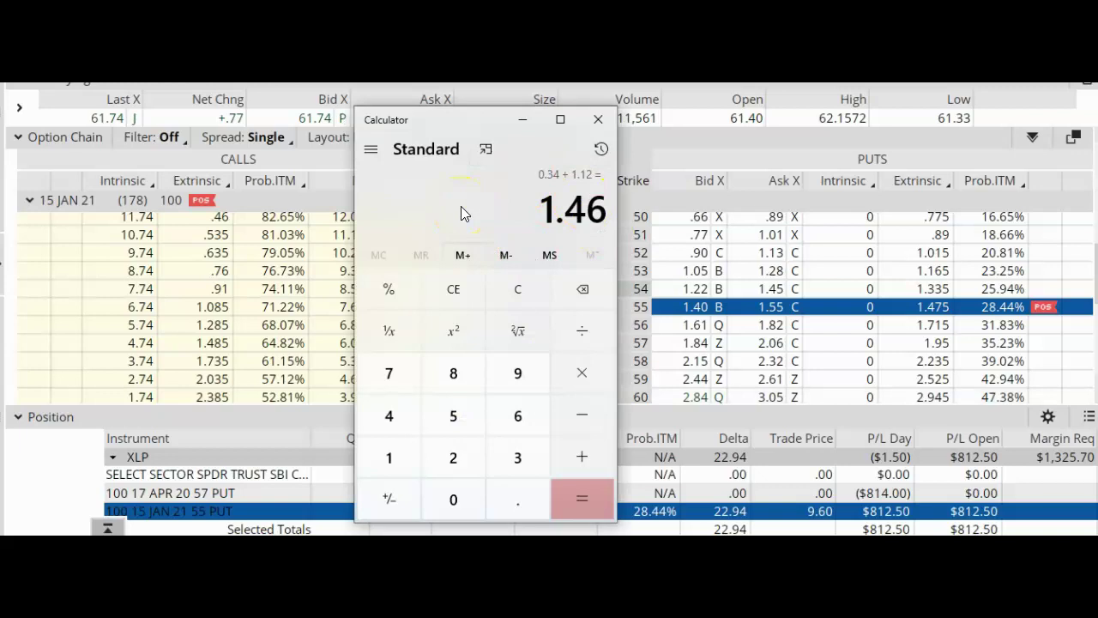
{"action": "left_click", "coordinate": [488, 188]}
{"action": "left_click_drag", "start_coordinate": [480, 123], "coordinate": [781, 117]}
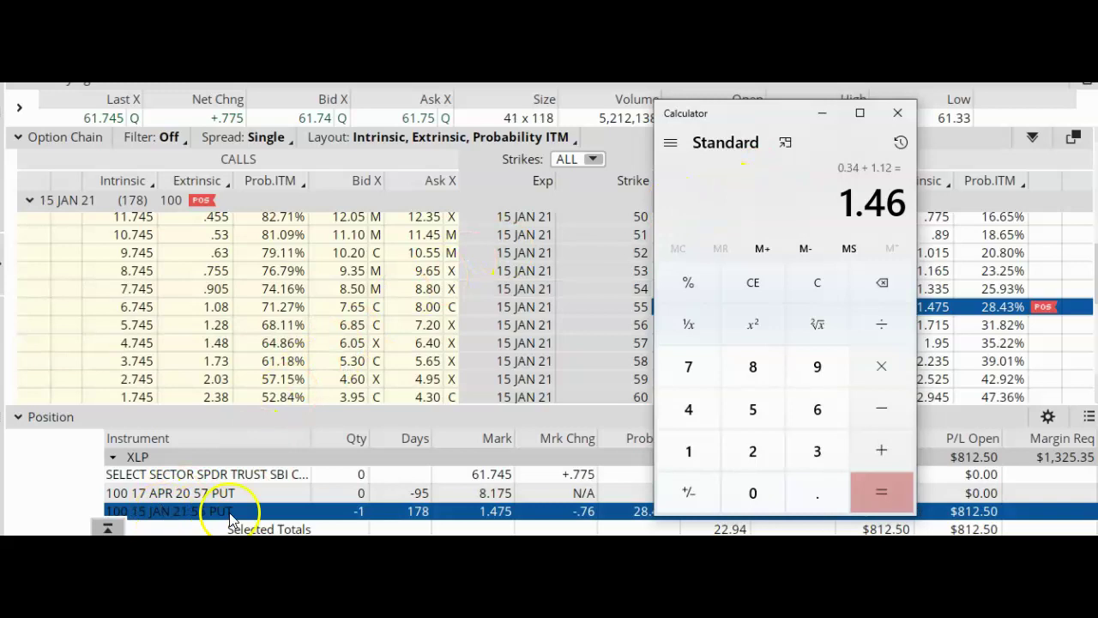
{"action": "left_click", "coordinate": [175, 518]}
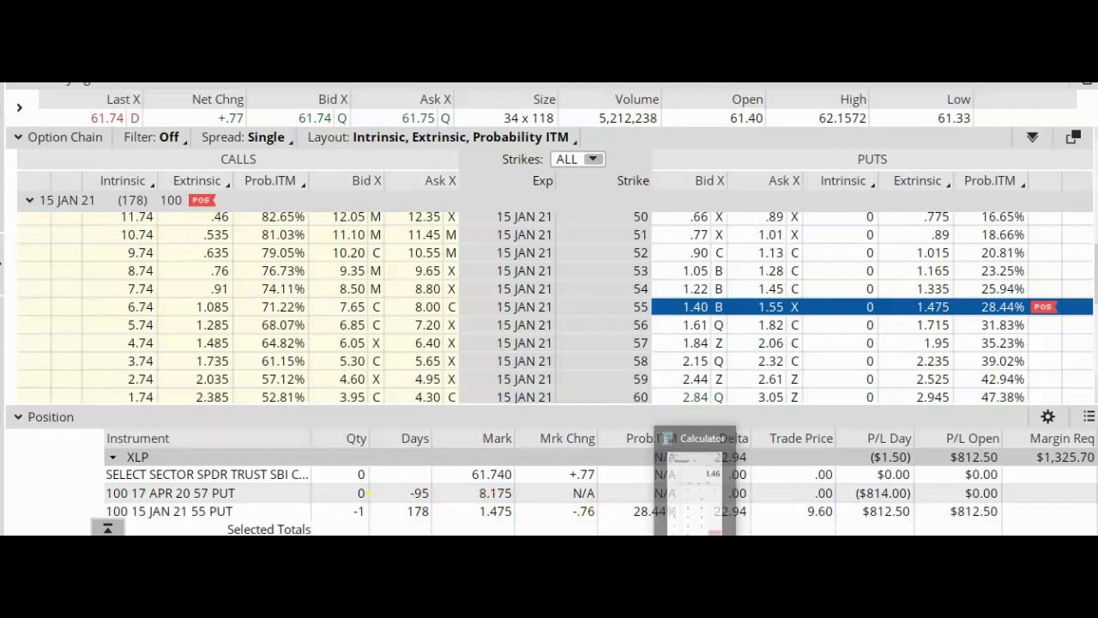
{"action": "left_click", "coordinate": [695, 485]}
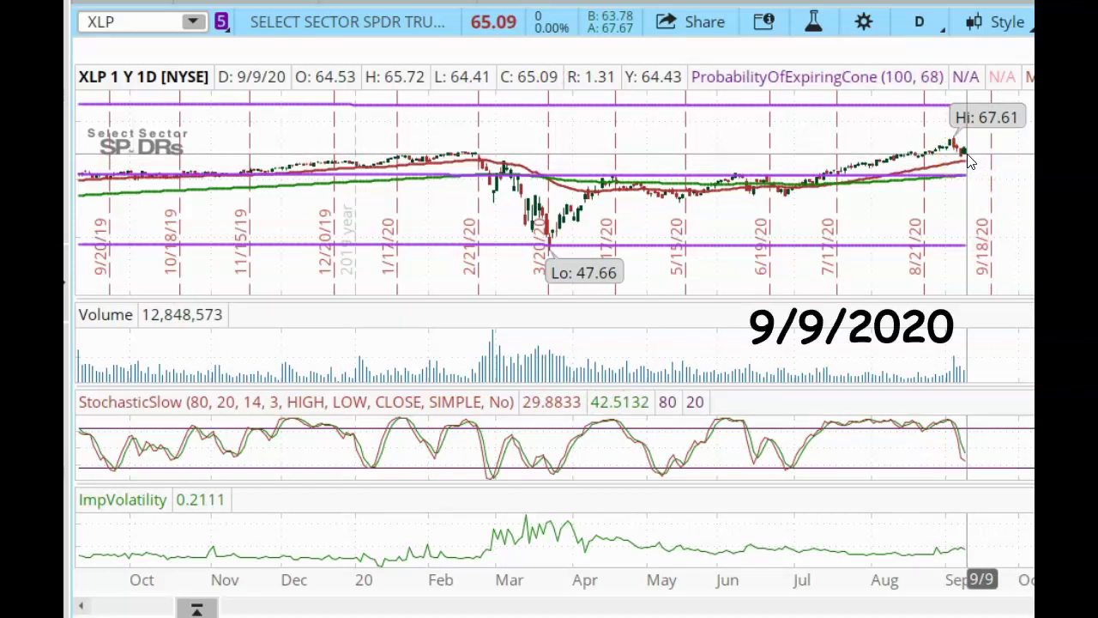
Read late-July chart values, recheck the 1.46 calculator total, then close Calculator.
{"action": "left_click", "coordinate": [849, 191]}
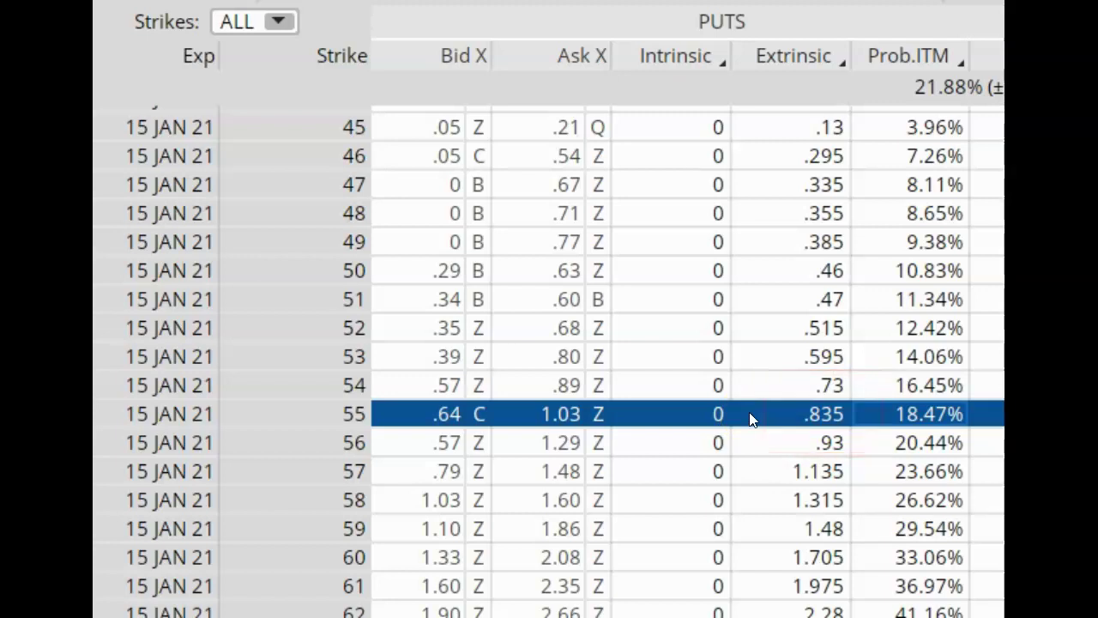
{"action": "key", "text": "alt+Tab"}
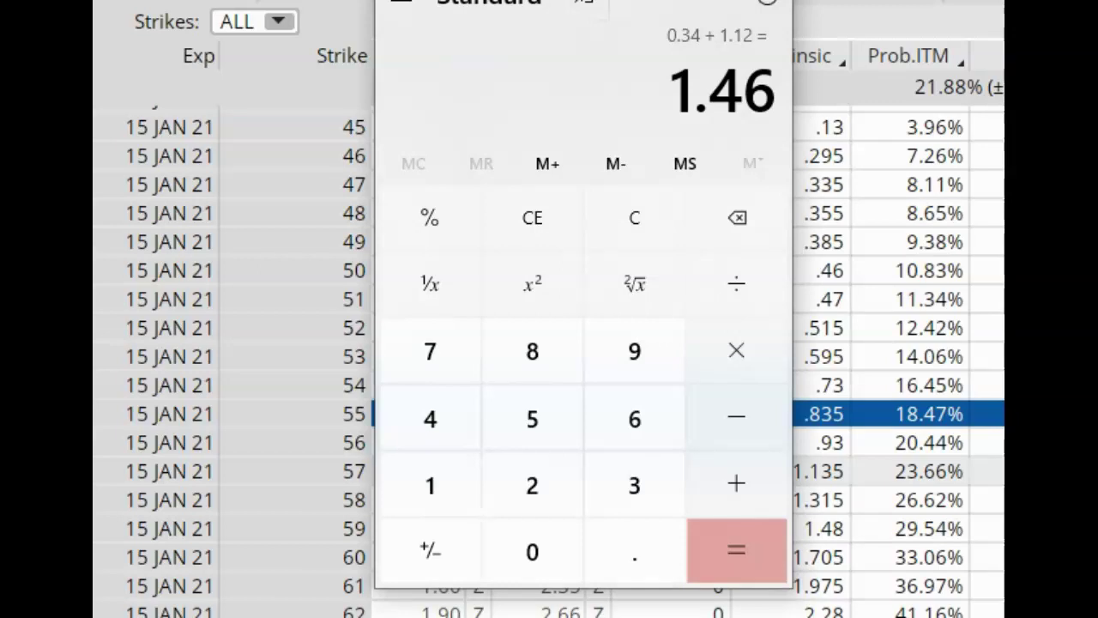
{"action": "key", "text": "alt+F4"}
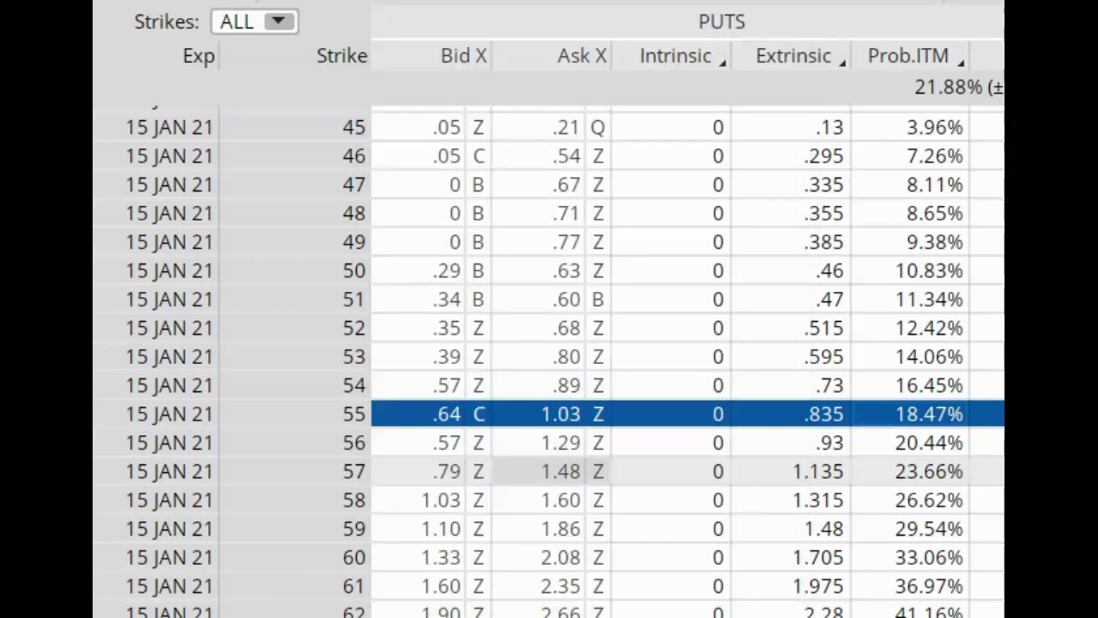